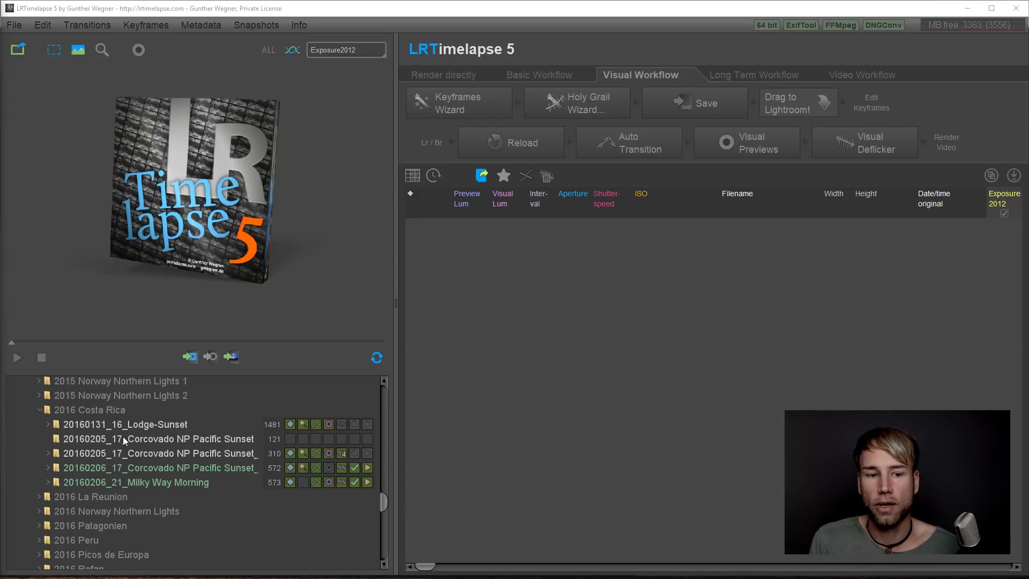
Step: Load the 121-frame 20160205_17_Corcovado NP Pacific Sunset folder from the LRTimelapse folder tree
{"action": "mouse_move", "coordinate": [381, 503]}
{"action": "left_mouse_down"}
{"action": "mouse_move", "coordinate": [381, 483]}
{"action": "mouse_move", "coordinate": [380, 504]}
{"action": "left_mouse_up"}
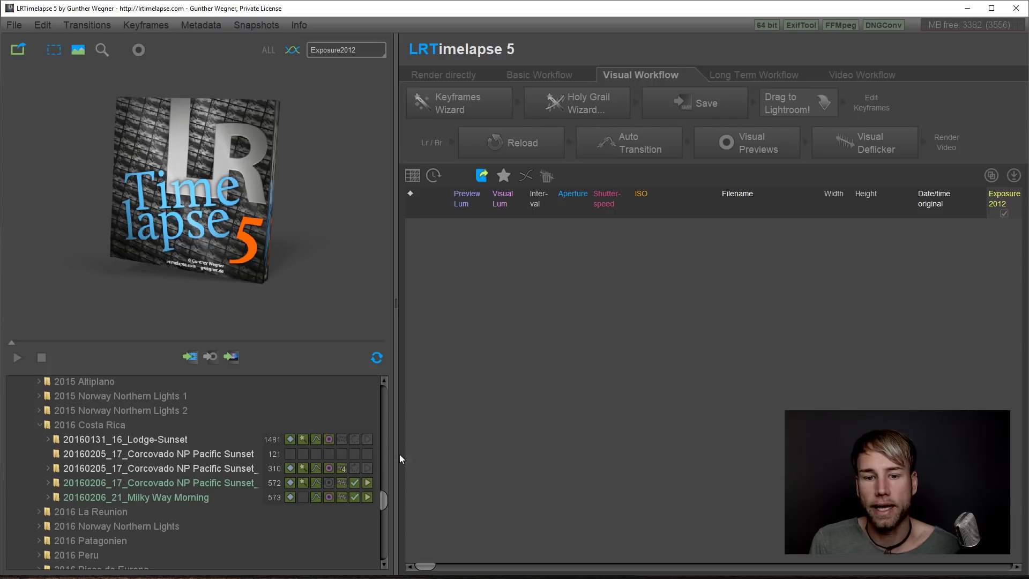
{"action": "left_click", "coordinate": [129, 453]}
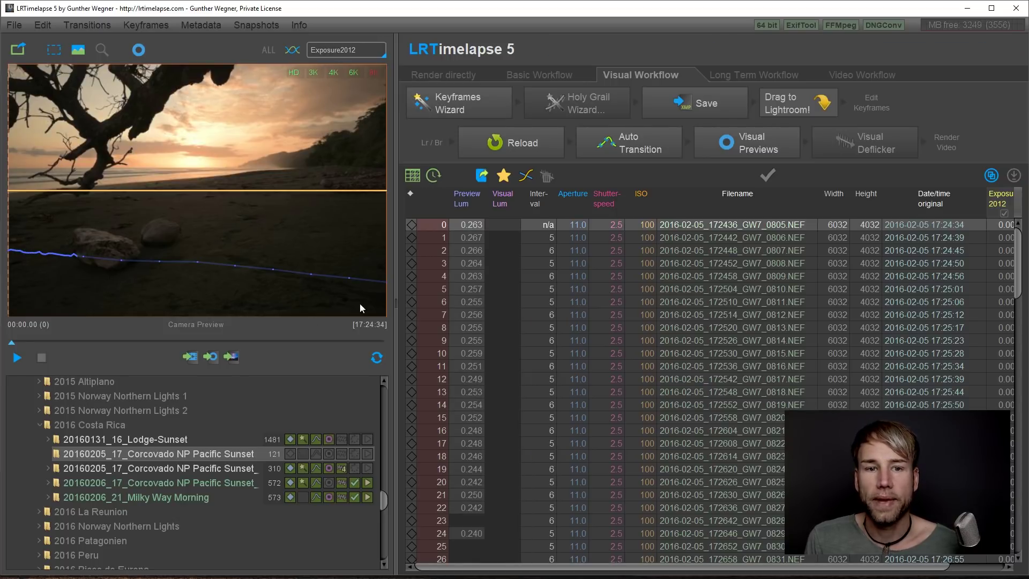
Step: Play the Corcovado sunset sequence in the preview, then stop playback at the start
{"action": "left_click", "coordinate": [17, 357]}
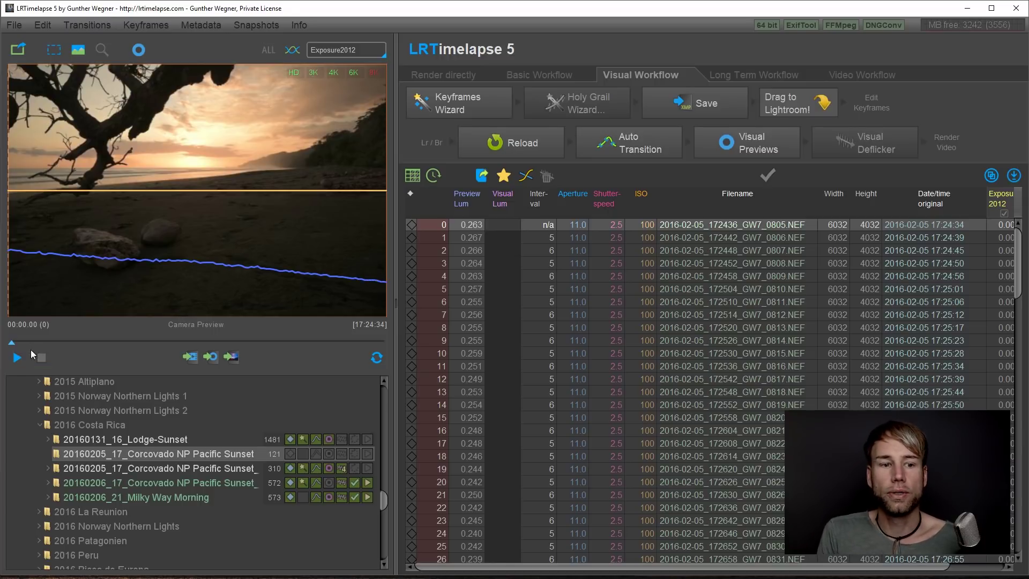
{"action": "left_click", "coordinate": [17, 358]}
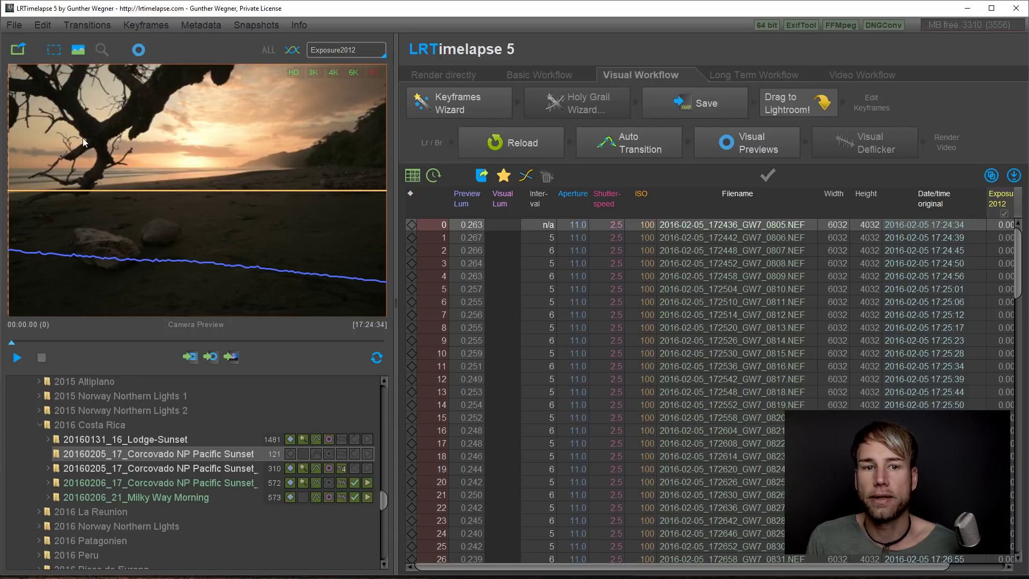
{"action": "left_click", "coordinate": [17, 358]}
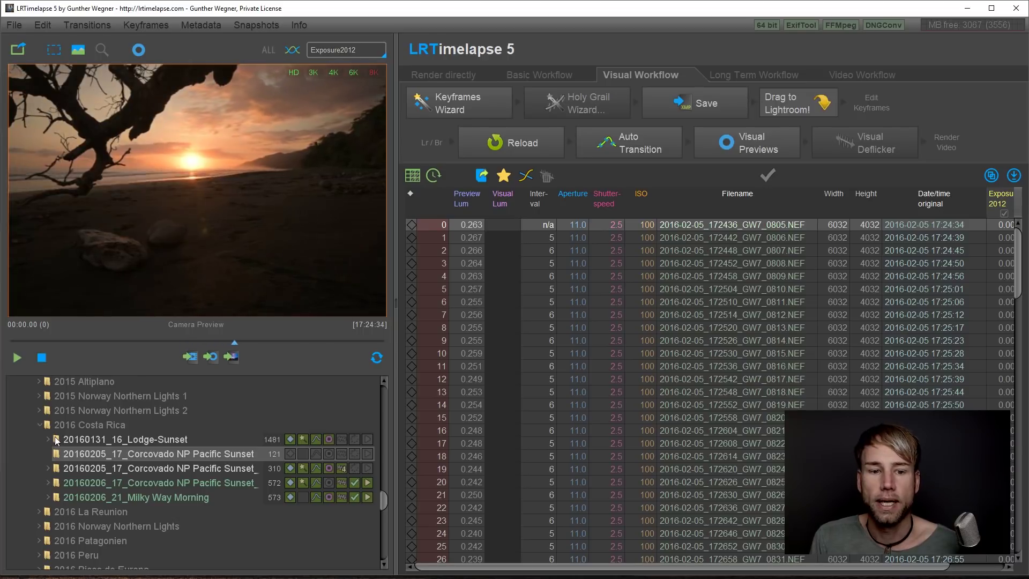
{"action": "key", "text": "space"}
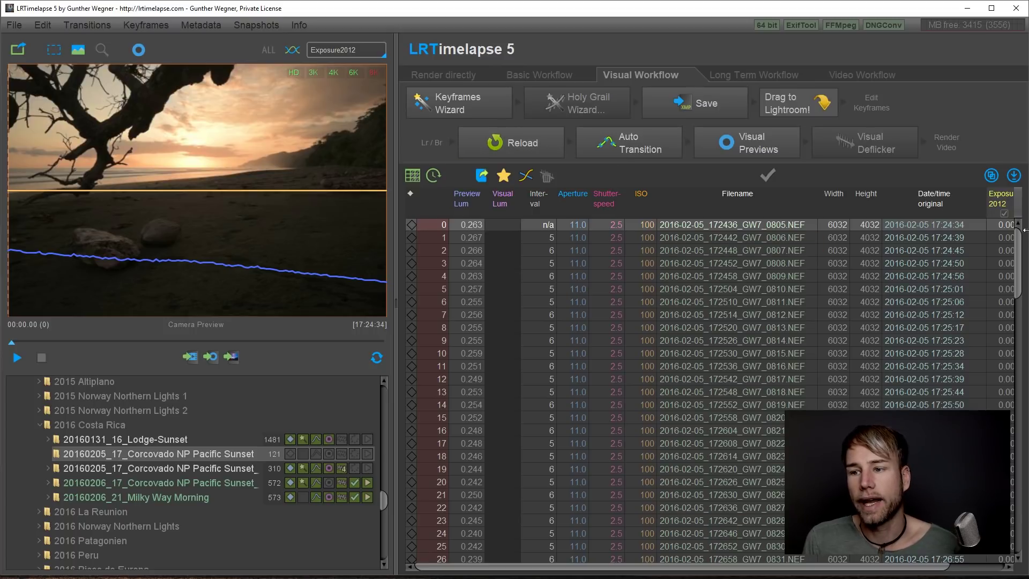
Step: Scroll through the image table to inspect each frame's Preview Lum and Exposure2012 values
{"action": "left_click_drag", "start_coordinate": [1018, 250], "coordinate": [1021, 538]}
{"action": "scroll", "coordinate": [744, 549], "scroll_direction": "up", "scroll_amount": 20}
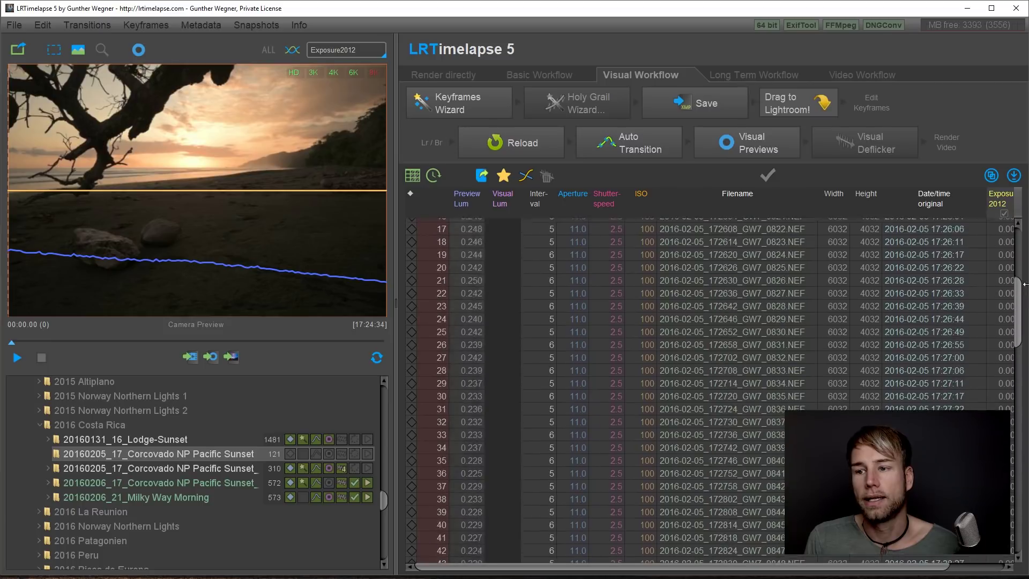
{"action": "left_click_drag", "start_coordinate": [739, 567], "coordinate": [748, 567]}
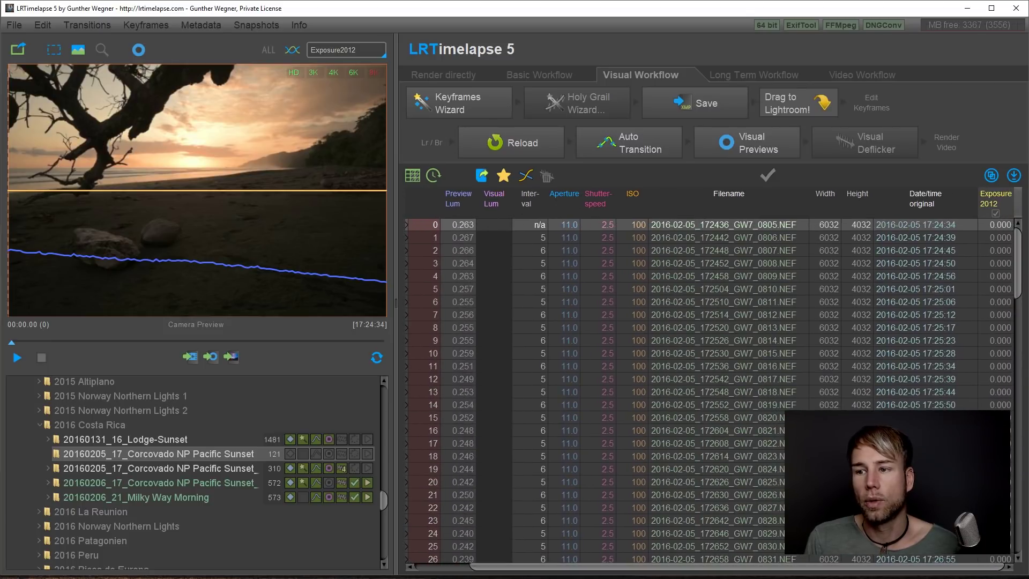
Step: Use the Keyframes Wizard to set 3 keyframes, then scrub to frames 60 and 120 to check them
{"action": "left_click", "coordinate": [468, 102]}
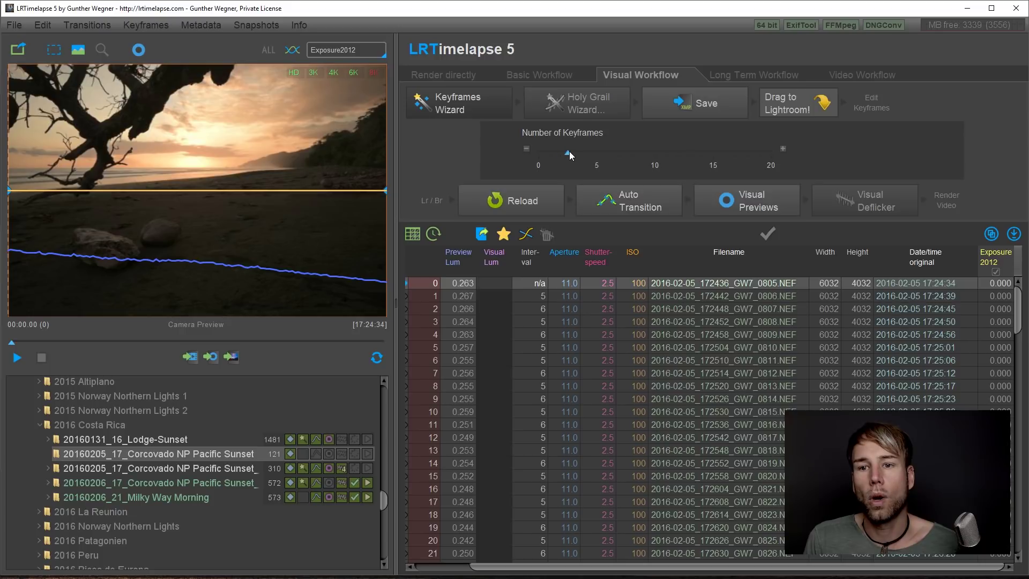
{"action": "left_click_drag", "start_coordinate": [622, 150], "coordinate": [572, 149]}
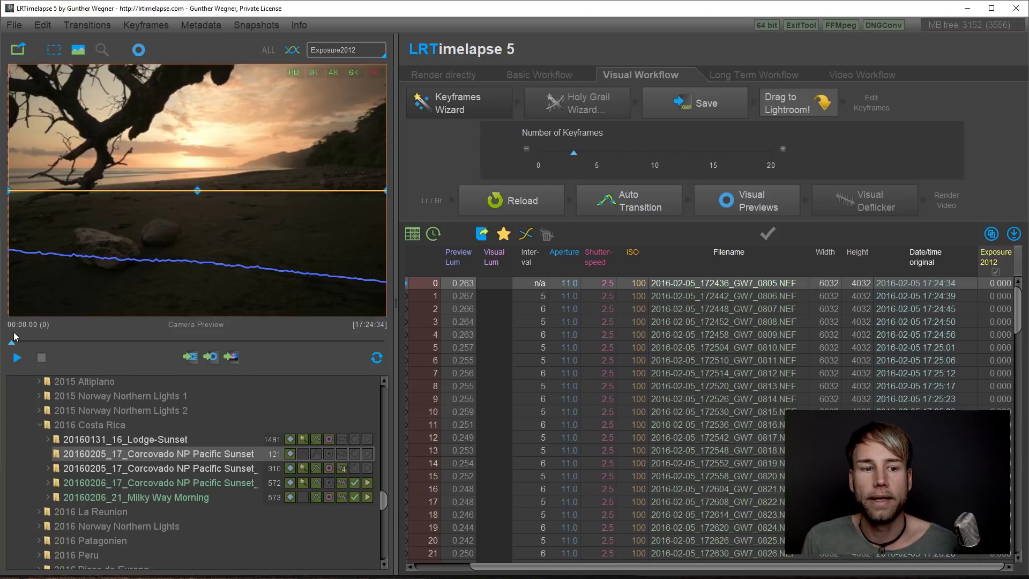
{"action": "mouse_move", "coordinate": [10, 341]}
{"action": "left_mouse_down"}
{"action": "mouse_move", "coordinate": [410, 334]}
{"action": "mouse_move", "coordinate": [4, 338]}
{"action": "left_mouse_up"}
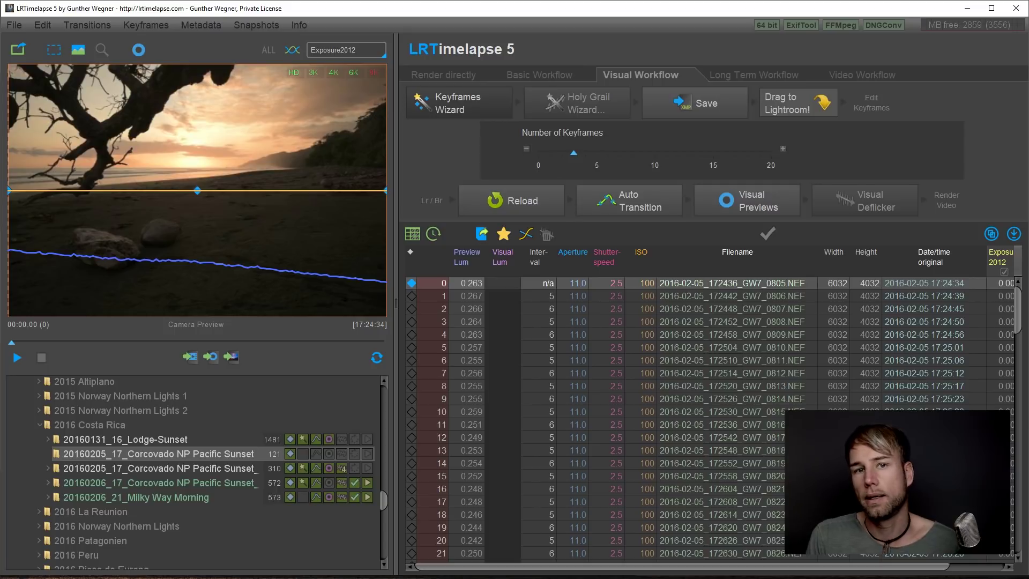
{"action": "left_click", "coordinate": [198, 294]}
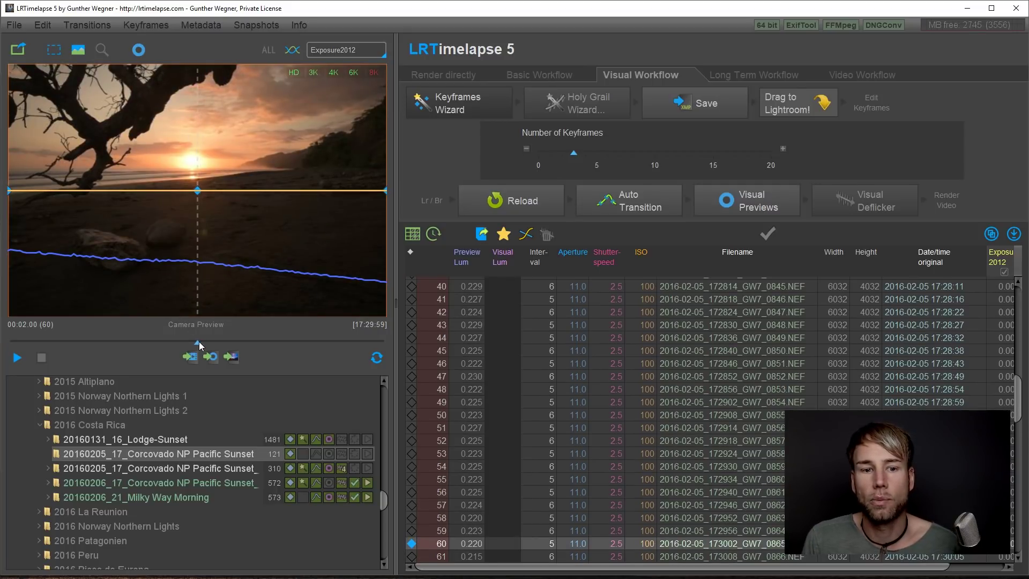
{"action": "left_click_drag", "start_coordinate": [198, 342], "coordinate": [388, 348]}
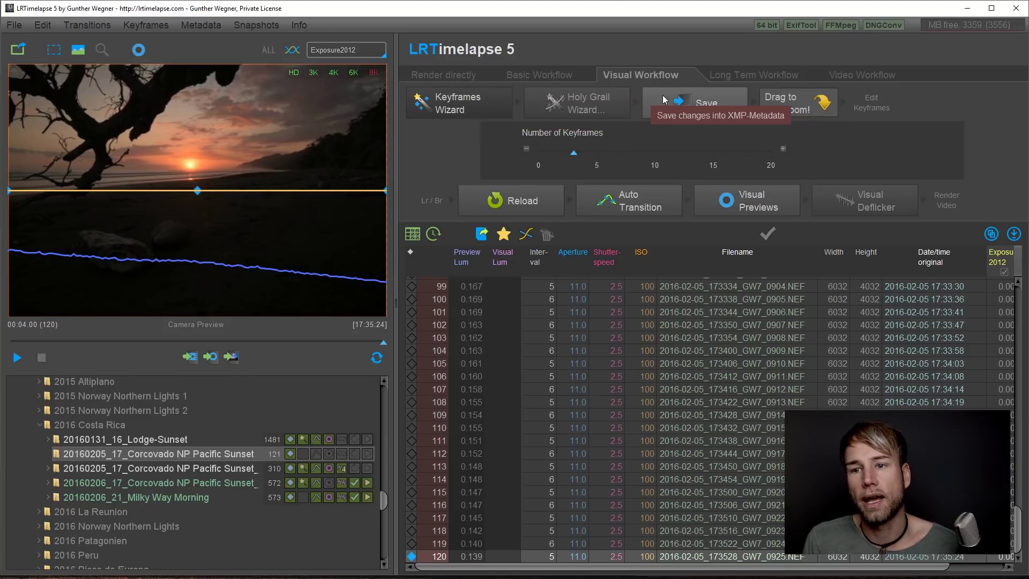
Step: Save the keyframe changes into the photos' XMP metadata
{"action": "left_click", "coordinate": [687, 101]}
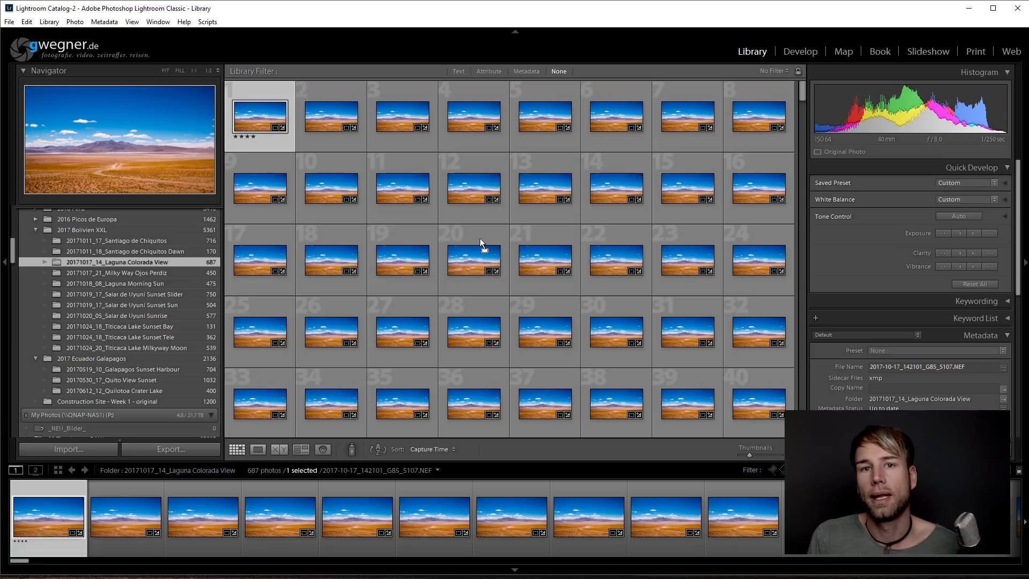
Step: From Previous Import, use Go to Folder to open the 121-photo Corcovado NP Pacific Sunset folder
{"action": "key", "text": "ctrl+shift+i"}
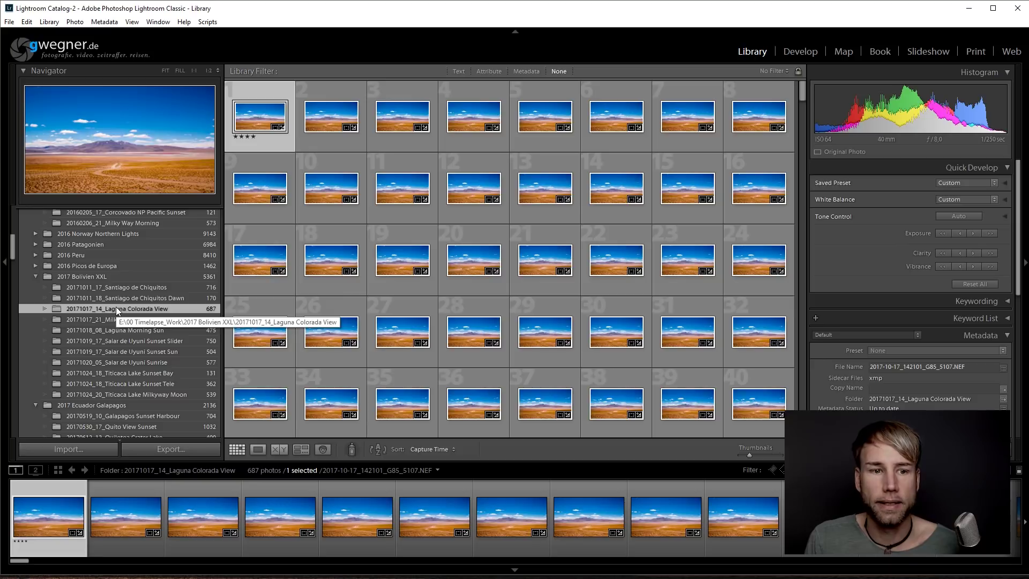
{"action": "scroll", "coordinate": [114, 282], "scroll_direction": "up", "scroll_amount": 3}
{"action": "scroll", "coordinate": [115, 281], "scroll_direction": "up", "scroll_amount": 2}
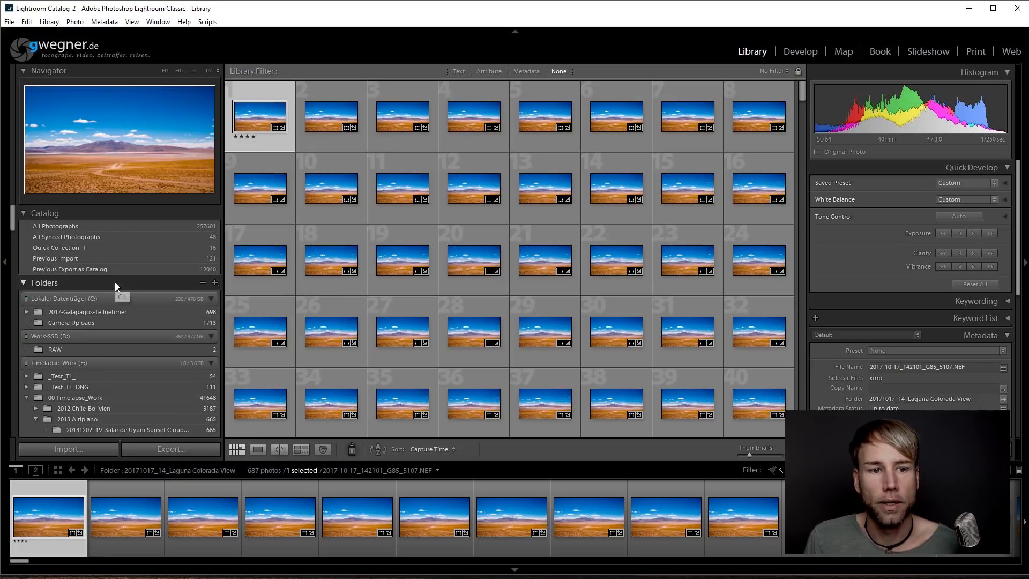
{"action": "left_click", "coordinate": [72, 260]}
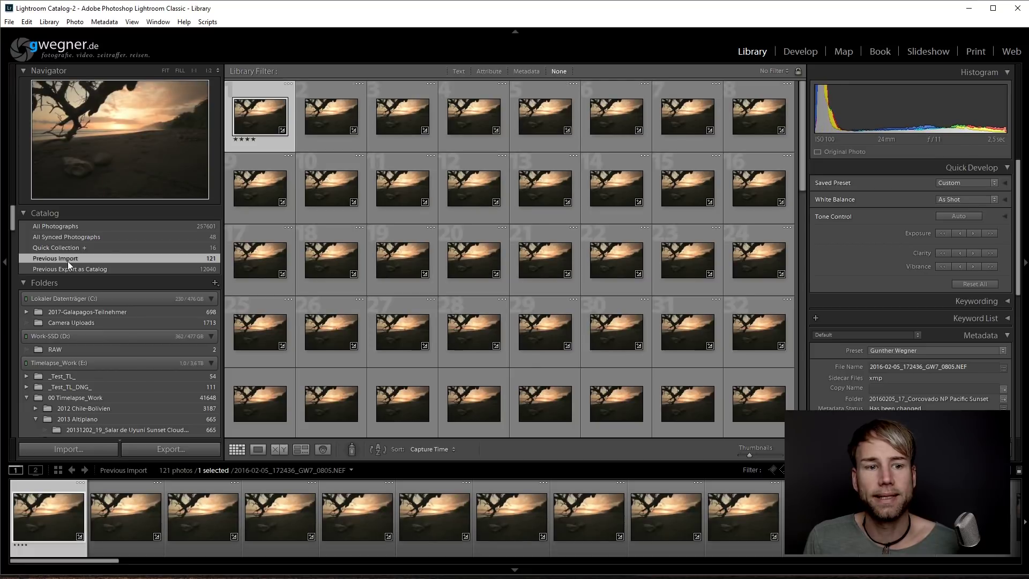
{"action": "right_click", "coordinate": [266, 106]}
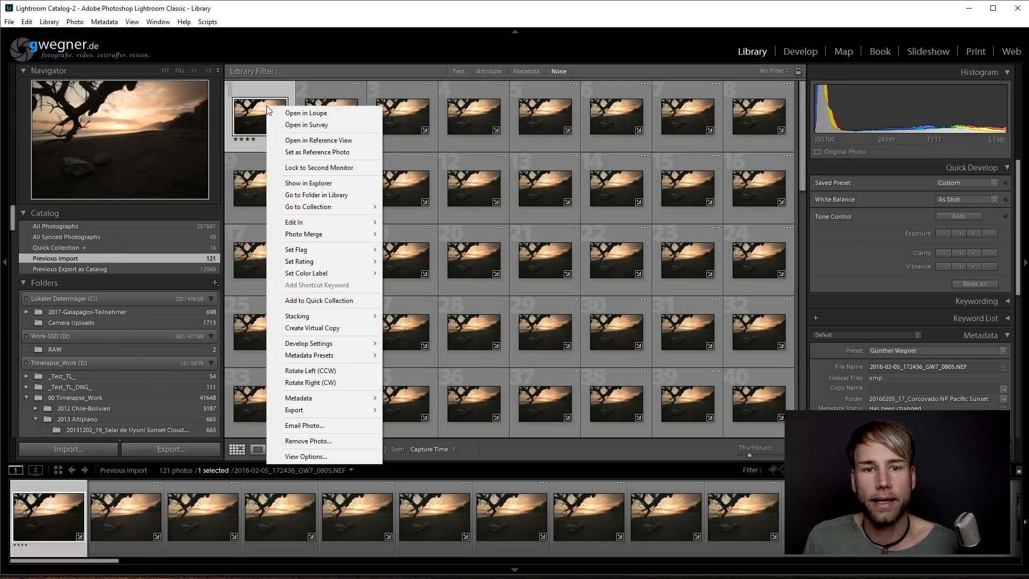
{"action": "left_click", "coordinate": [307, 196]}
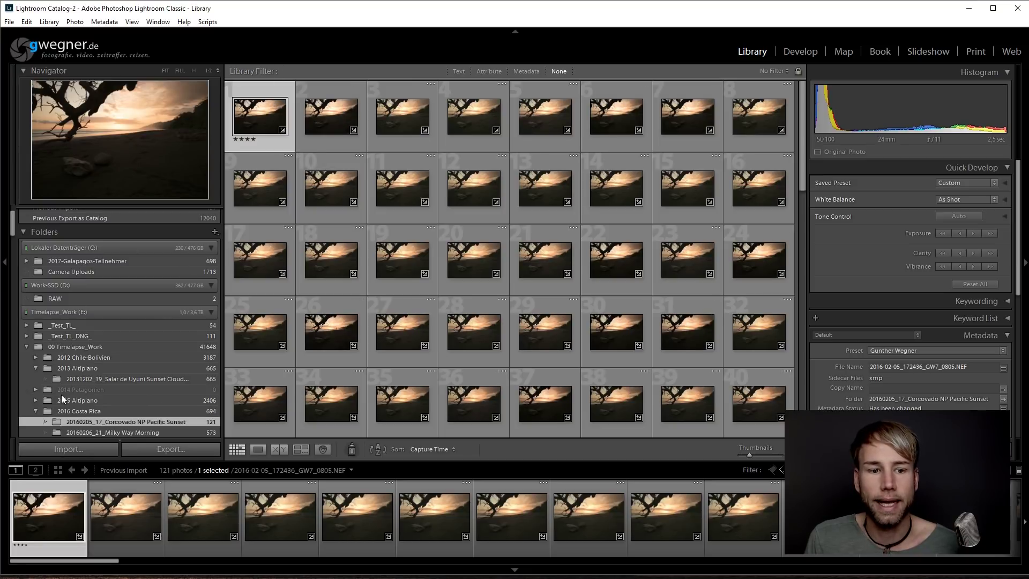
{"action": "left_click", "coordinate": [126, 421]}
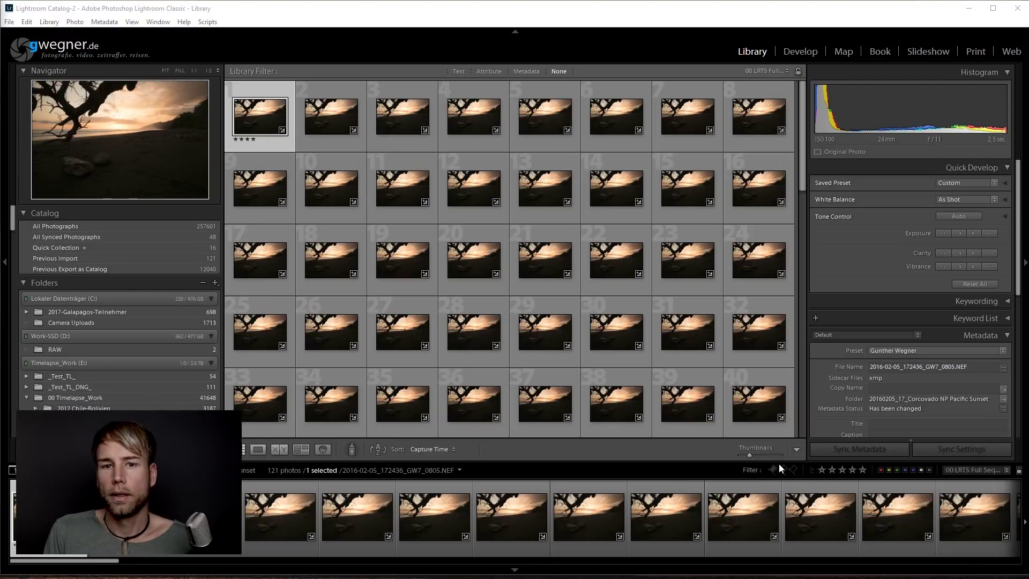
Step: Apply the 01 LRT5 Keyframes filter preset so only the 3 four-star keyframes show
{"action": "left_click", "coordinate": [960, 470]}
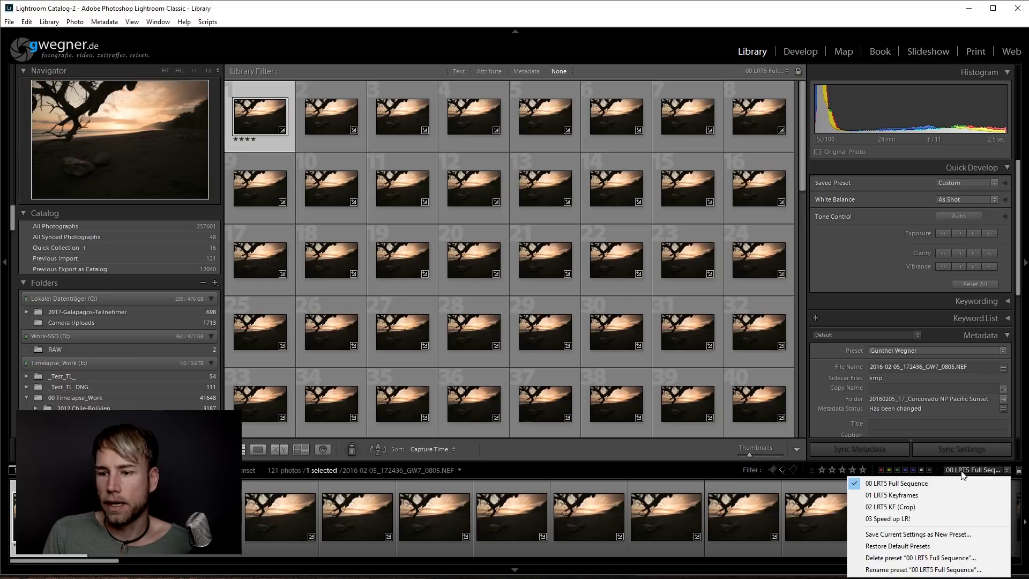
{"action": "left_click", "coordinate": [892, 496]}
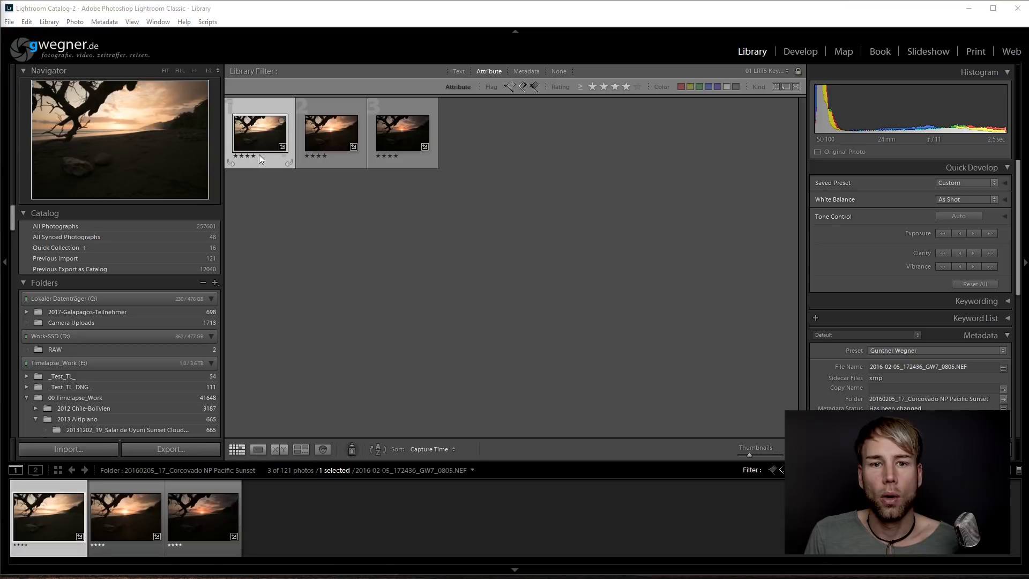
Step: In Develop, warm the first keyframe and set Exposure +0.79, Highlights -72, Shadows +78, Whites +18
{"action": "left_click", "coordinate": [800, 52]}
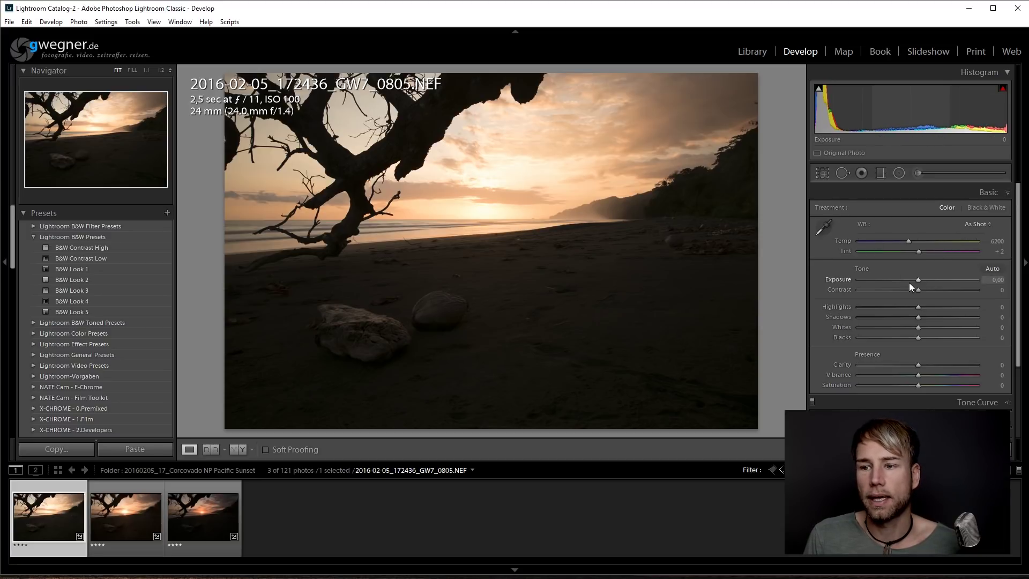
{"action": "left_click_drag", "start_coordinate": [916, 307], "coordinate": [964, 316]}
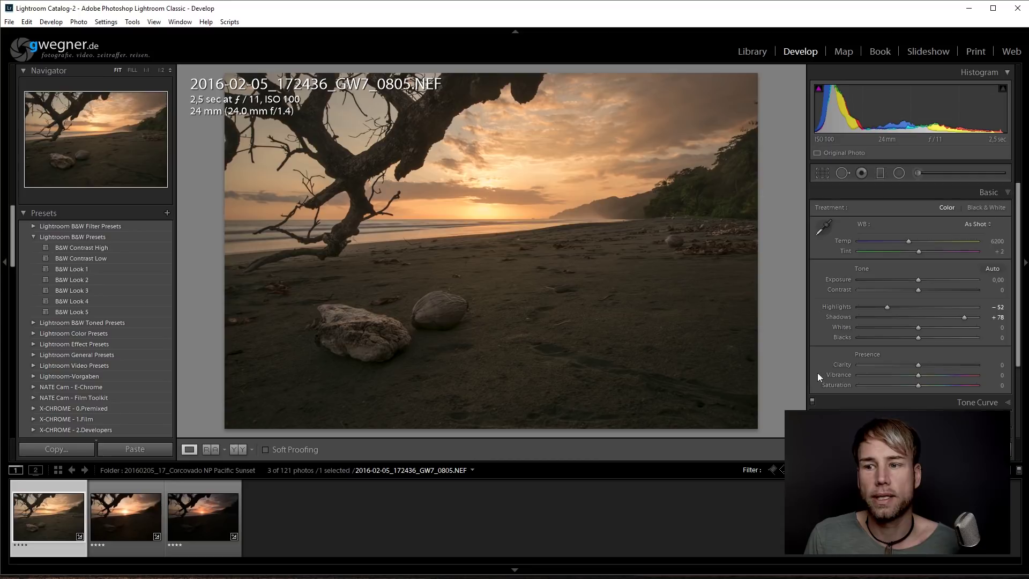
{"action": "mouse_move", "coordinate": [918, 327]}
{"action": "left_mouse_down"}
{"action": "mouse_move", "coordinate": [935, 329]}
{"action": "mouse_move", "coordinate": [902, 336]}
{"action": "left_mouse_up"}
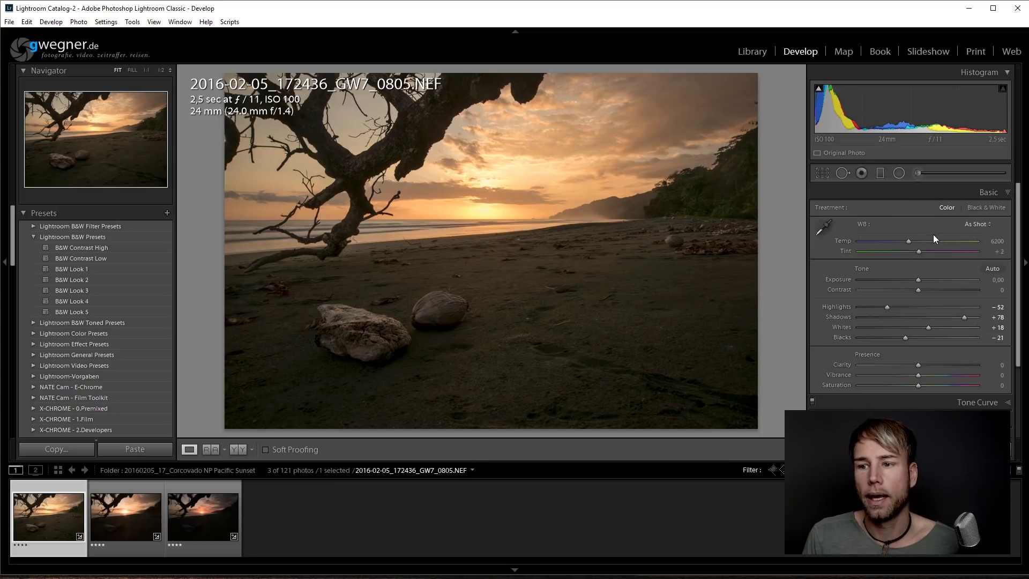
{"action": "mouse_move", "coordinate": [909, 242]}
{"action": "left_mouse_down"}
{"action": "mouse_move", "coordinate": [918, 243]}
{"action": "mouse_move", "coordinate": [889, 243]}
{"action": "mouse_move", "coordinate": [925, 252]}
{"action": "mouse_move", "coordinate": [916, 249]}
{"action": "left_mouse_up"}
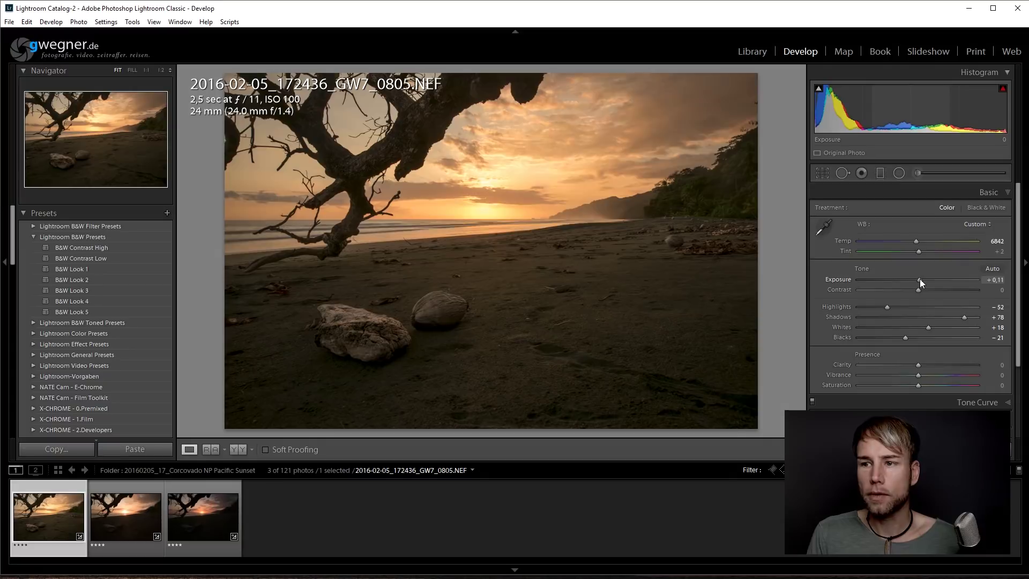
{"action": "left_click_drag", "start_coordinate": [919, 279], "coordinate": [924, 278]}
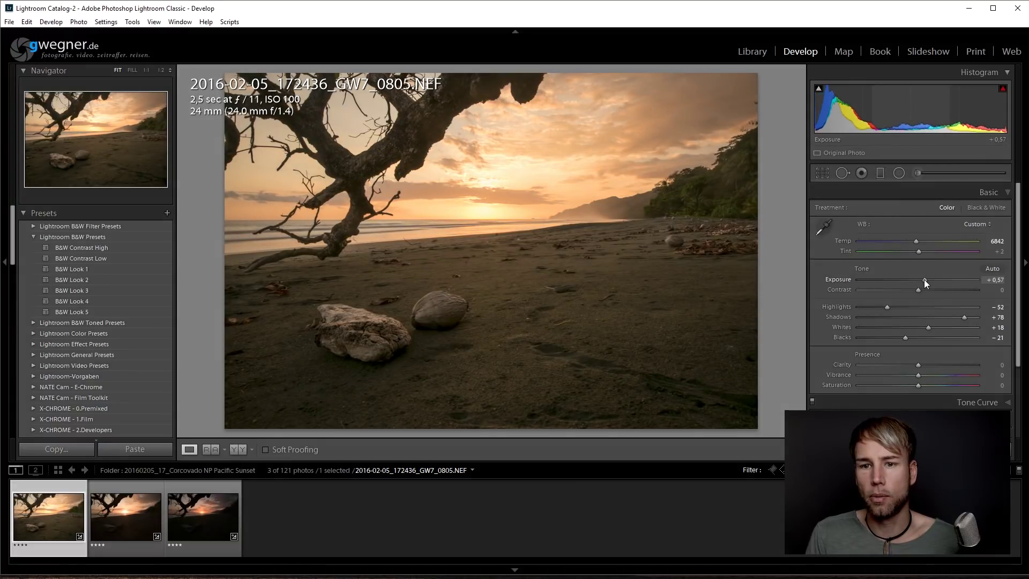
{"action": "left_click_drag", "start_coordinate": [887, 307], "coordinate": [875, 307]}
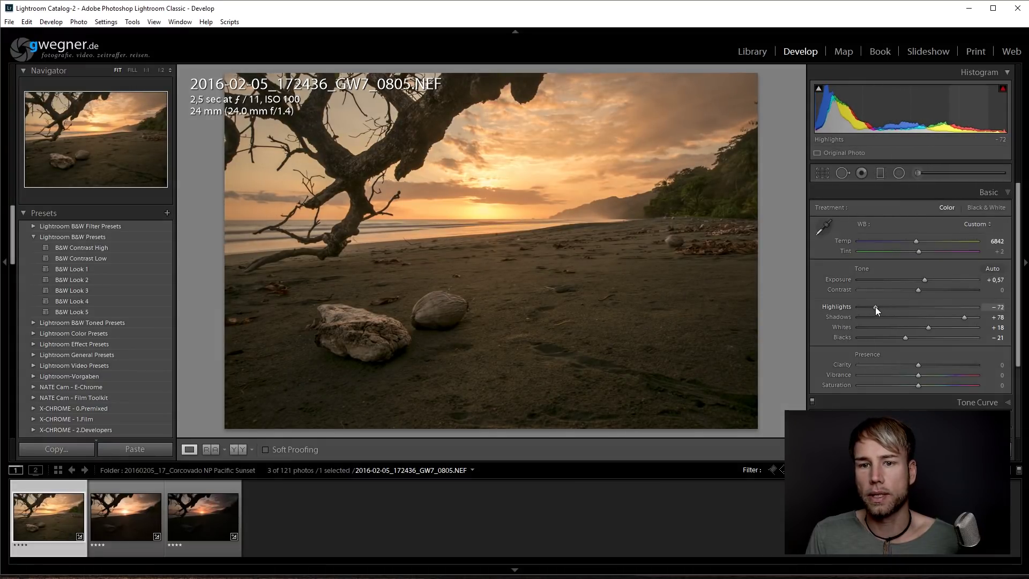
{"action": "left_click_drag", "start_coordinate": [926, 279], "coordinate": [925, 251]}
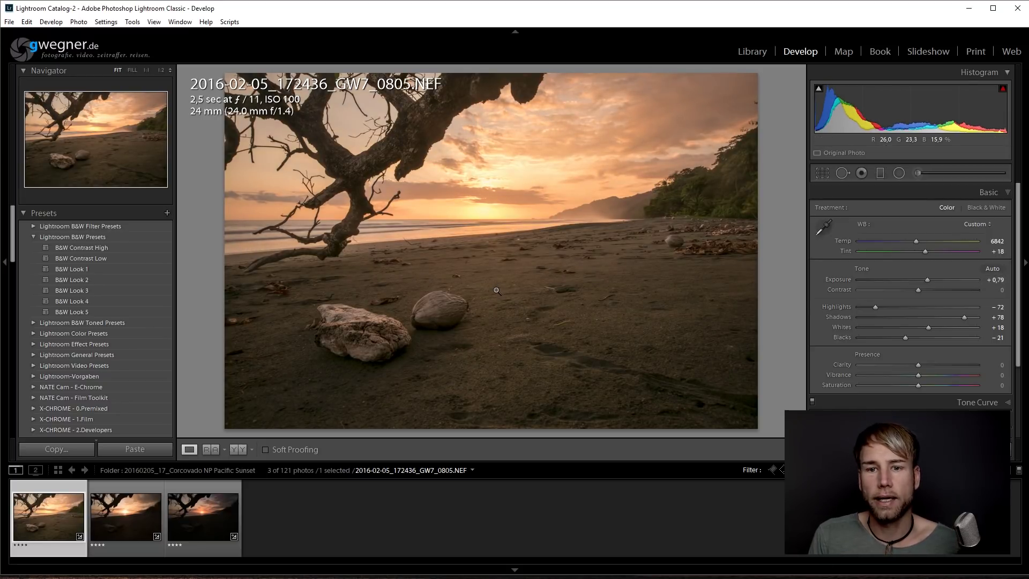
{"action": "left_click", "coordinate": [140, 504], "text": "shift"}
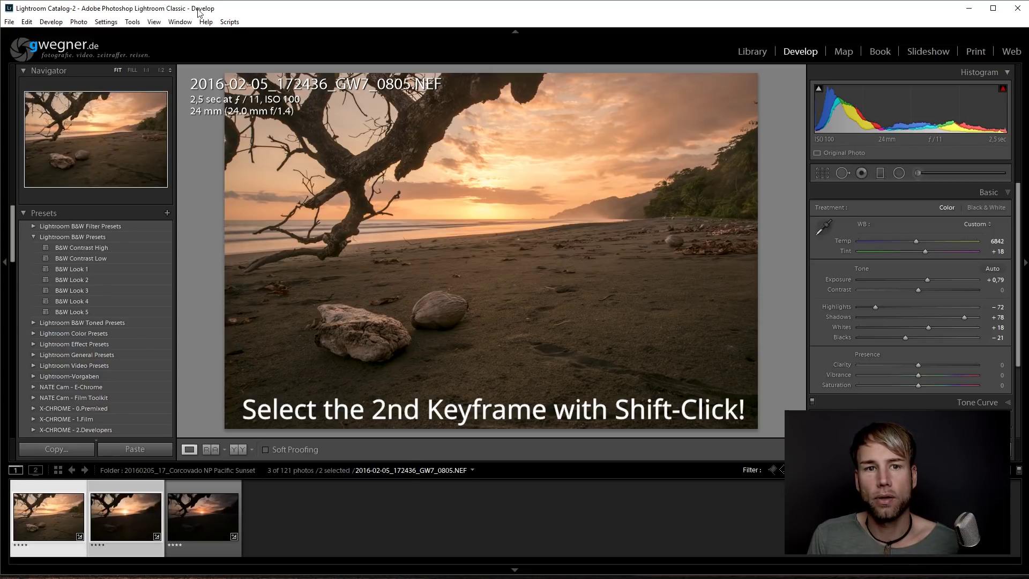
Step: Run Scripts > 01 LRTimelapse Sync Keyframes to copy the first keyframe's Basic settings onto the second
{"action": "left_click", "coordinate": [231, 23]}
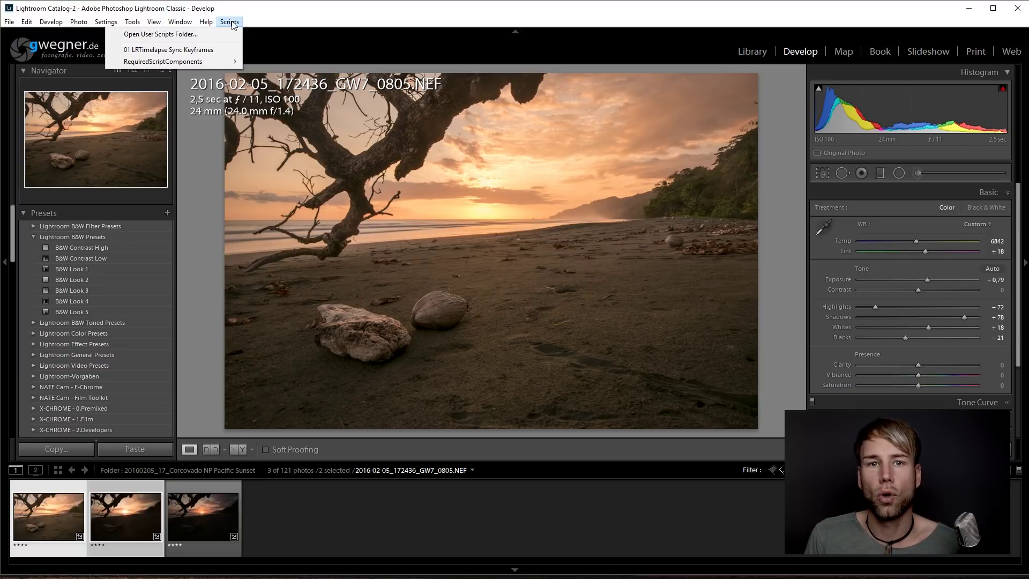
{"action": "left_click", "coordinate": [178, 50]}
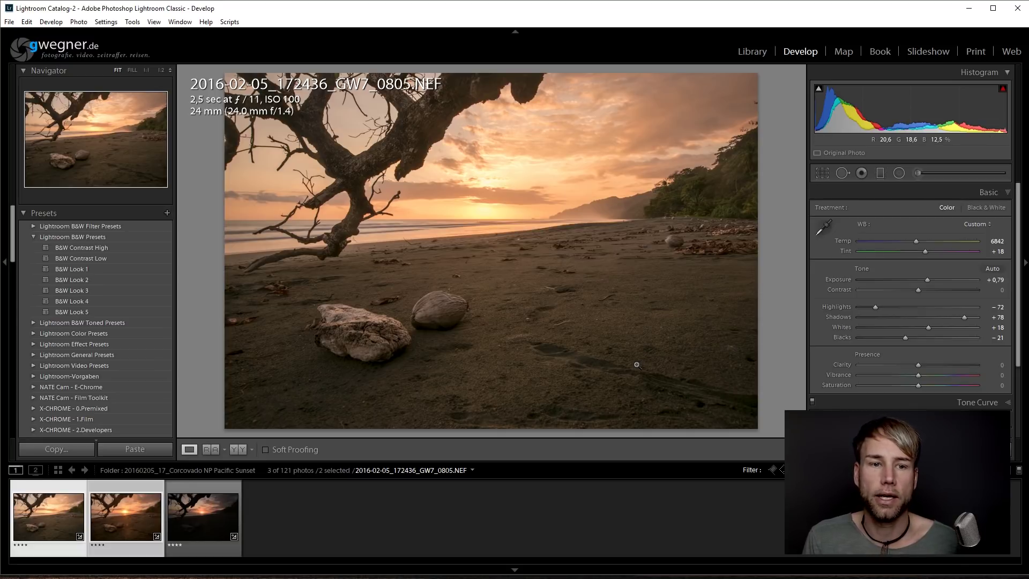
Step: Edit middle keyframe 0865: lower exposure slightly, Highlights -79, Temp 5484, Tint +47
{"action": "left_click", "coordinate": [131, 488]}
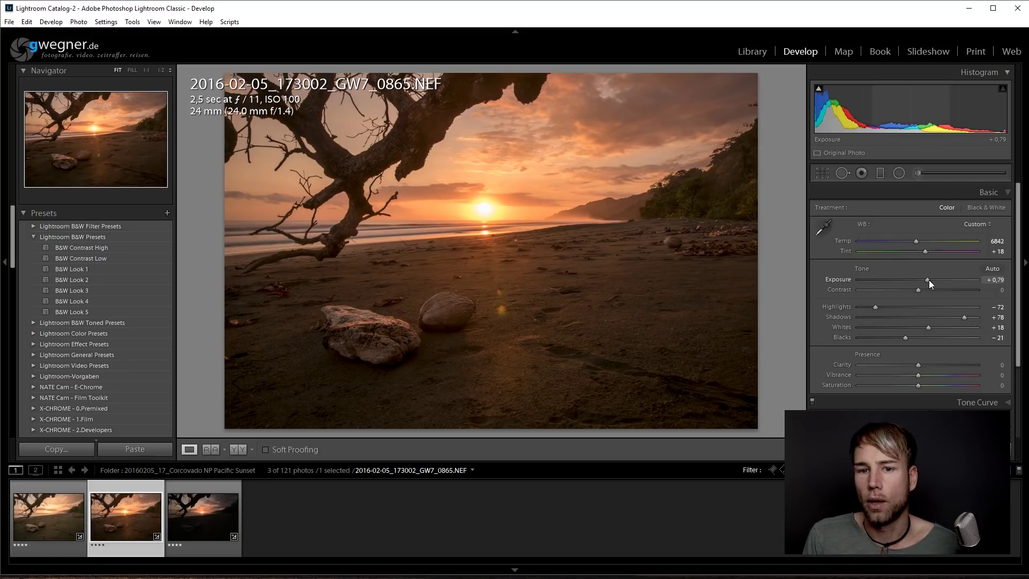
{"action": "left_click_drag", "start_coordinate": [928, 279], "coordinate": [929, 280]}
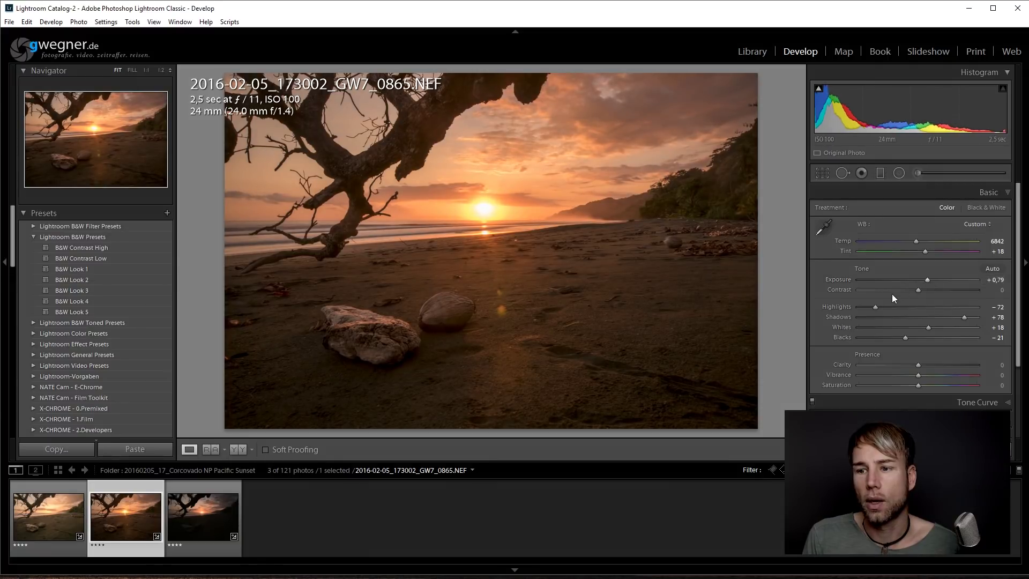
{"action": "left_click_drag", "start_coordinate": [876, 306], "coordinate": [871, 308]}
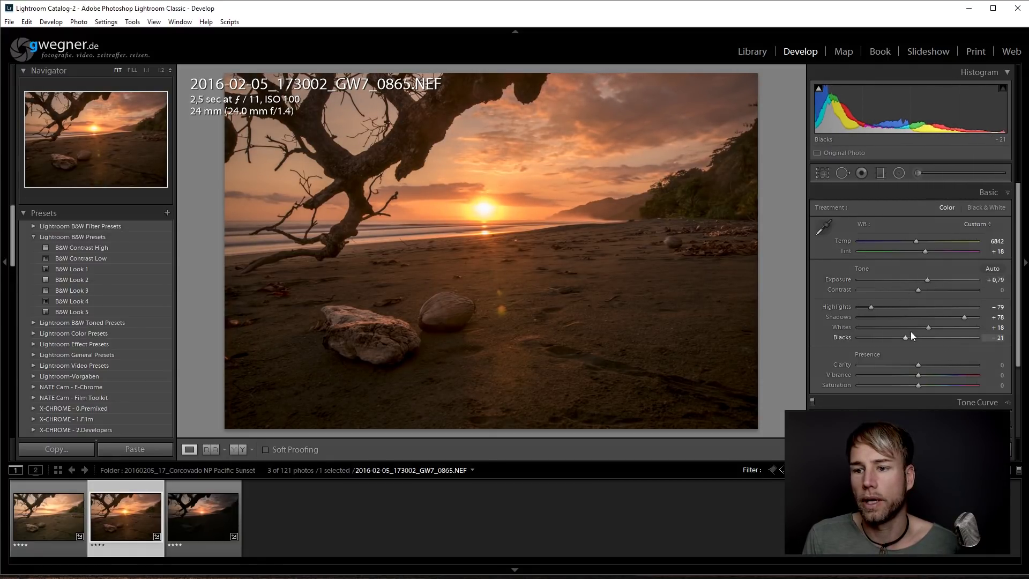
{"action": "left_click_drag", "start_coordinate": [926, 252], "coordinate": [900, 242]}
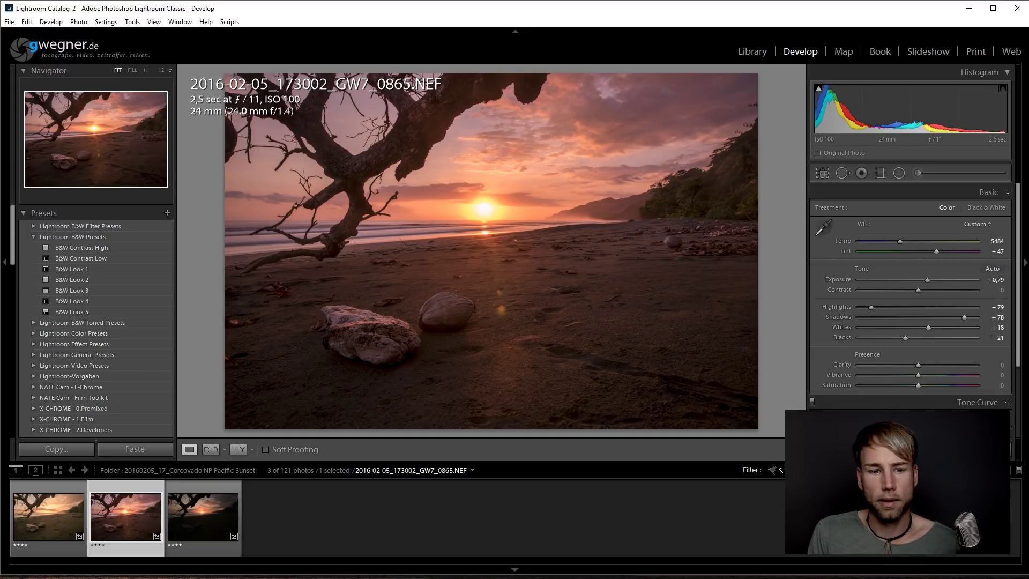
Step: Sync the middle keyframe's edits onto the last keyframe with the LRTimelapse Sync Keyframes script
{"action": "left_click", "coordinate": [196, 509], "text": "ctrl"}
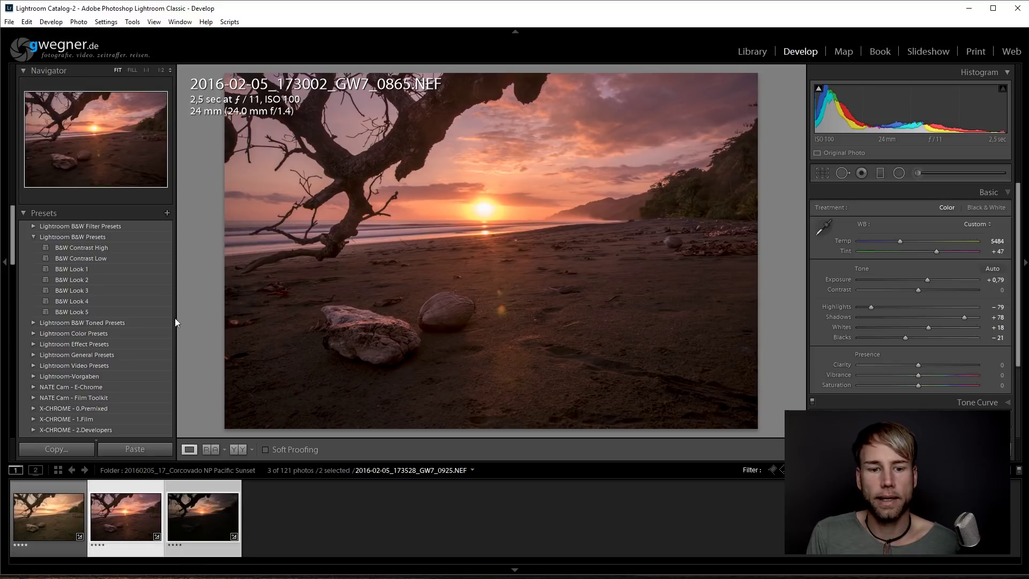
{"action": "left_click", "coordinate": [229, 21]}
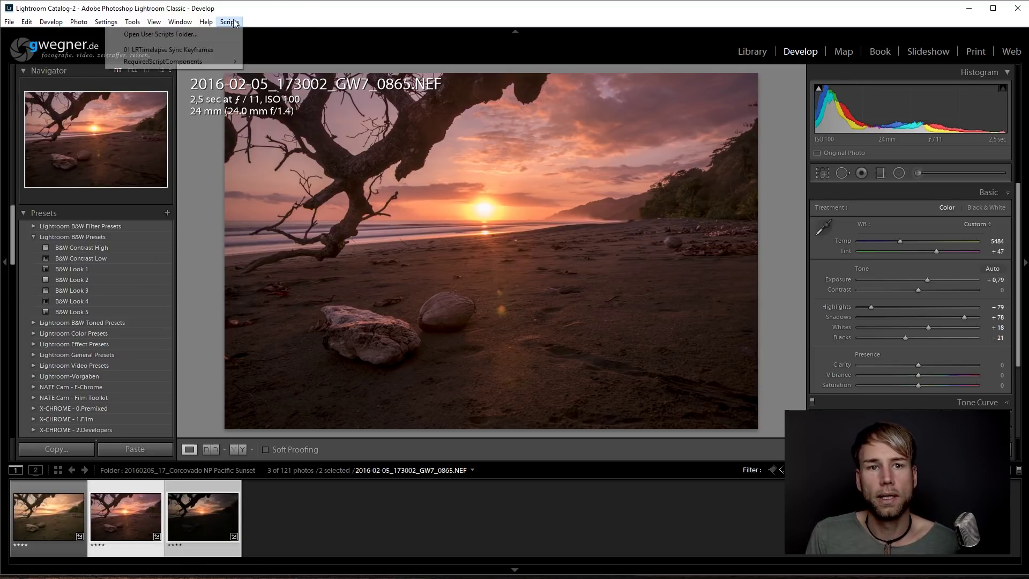
{"action": "left_click", "coordinate": [183, 50]}
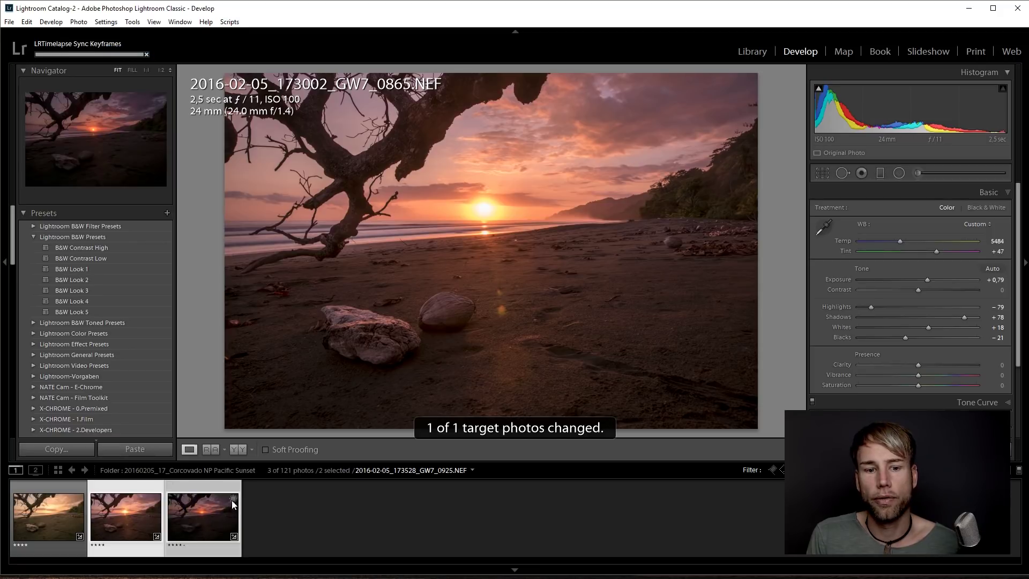
Step: Give the last keyframe (0925) Exposure +2.10 and Temp 4670
{"action": "left_click", "coordinate": [199, 491]}
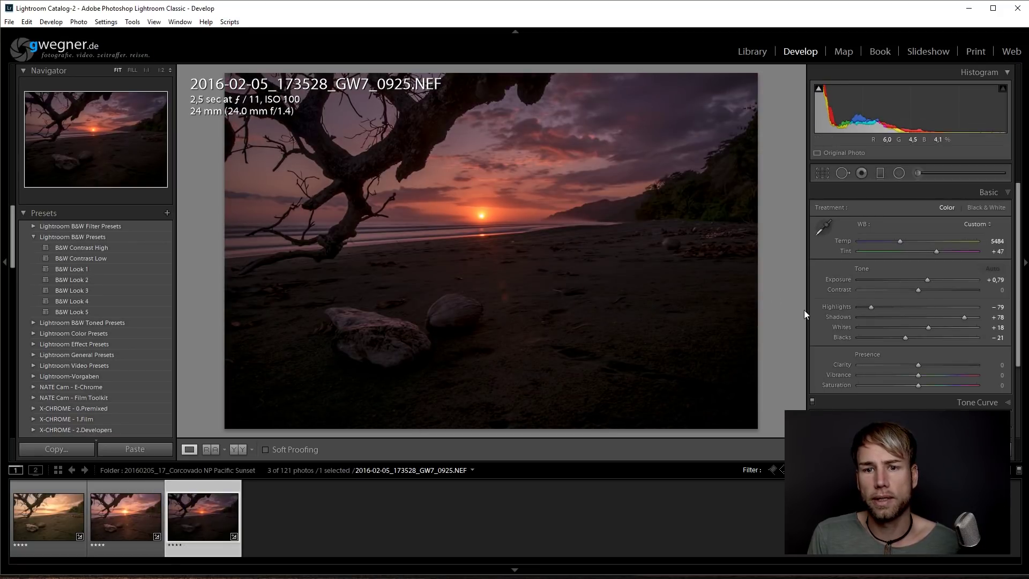
{"action": "left_click_drag", "start_coordinate": [927, 278], "coordinate": [942, 282]}
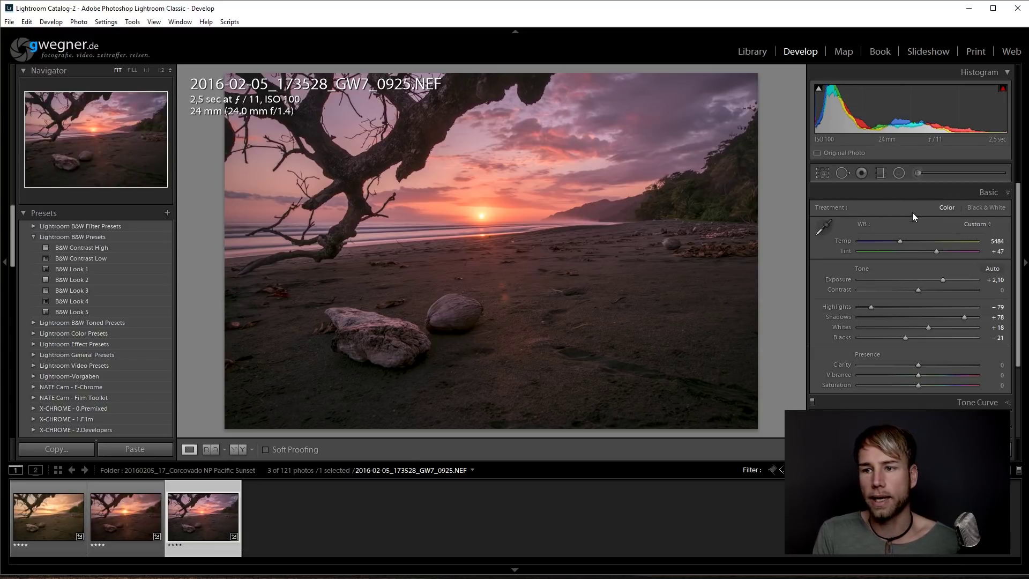
{"action": "left_click_drag", "start_coordinate": [899, 241], "coordinate": [890, 240]}
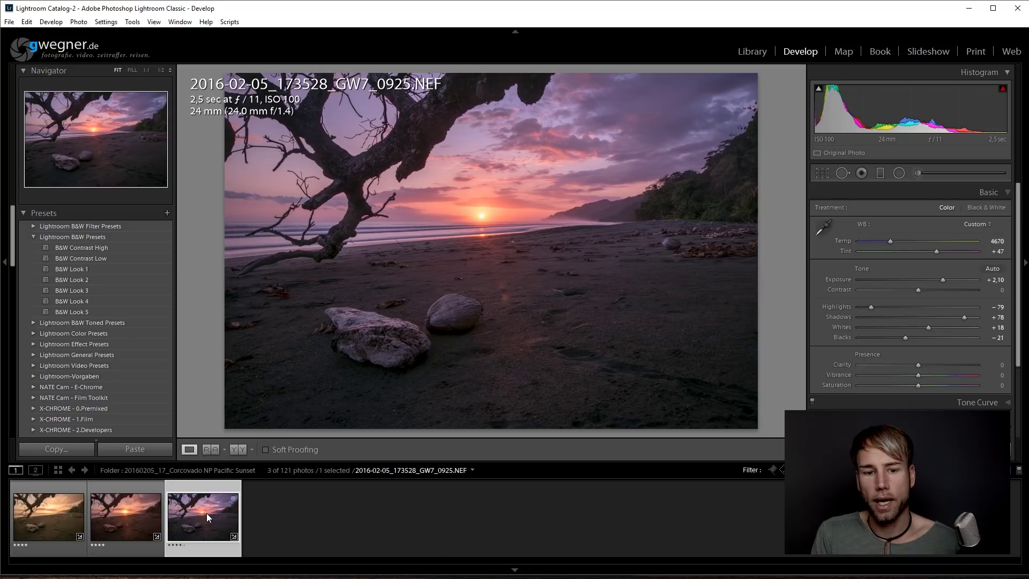
Step: Show the three keyframes as enlarged thumbnails in the Library grid and review each one
{"action": "key", "text": "g"}
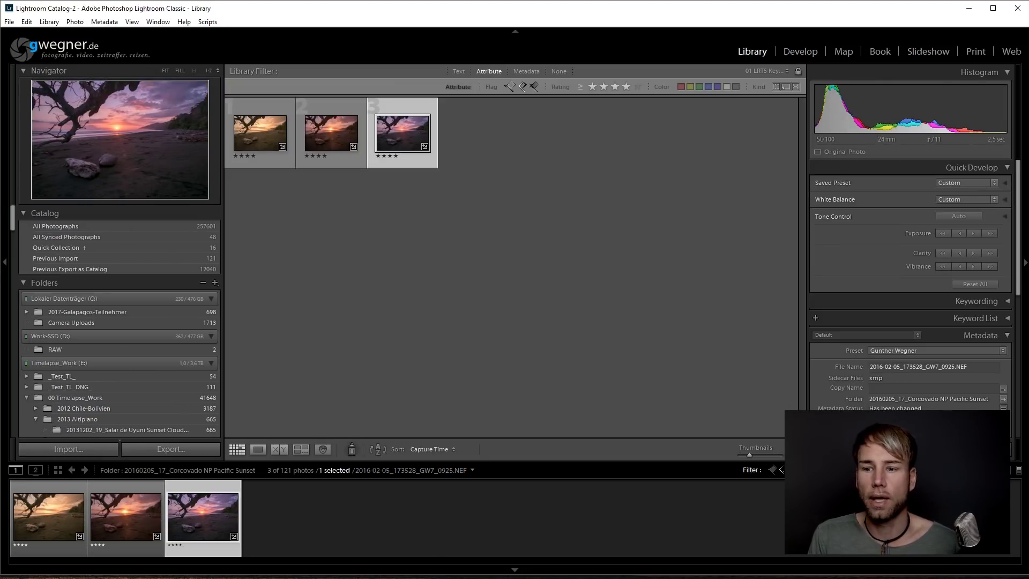
{"action": "left_click_drag", "start_coordinate": [751, 460], "coordinate": [767, 460]}
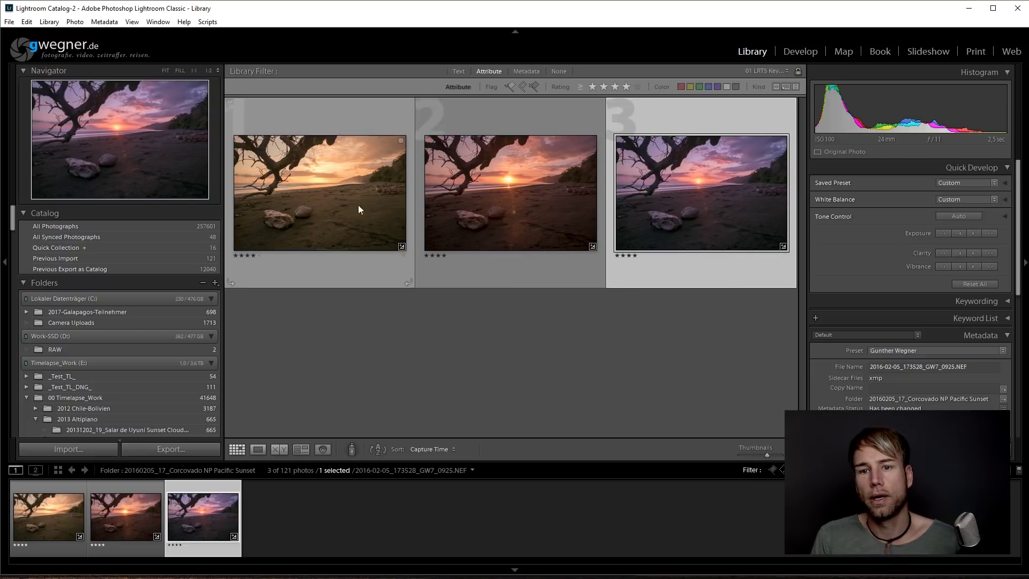
{"action": "left_click", "coordinate": [487, 192]}
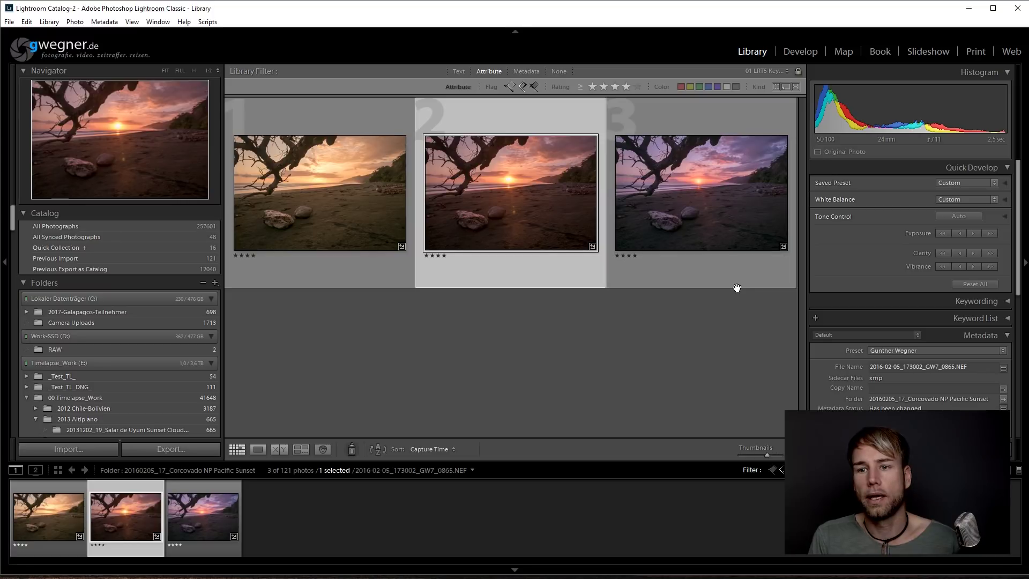
{"action": "left_click", "coordinate": [731, 223]}
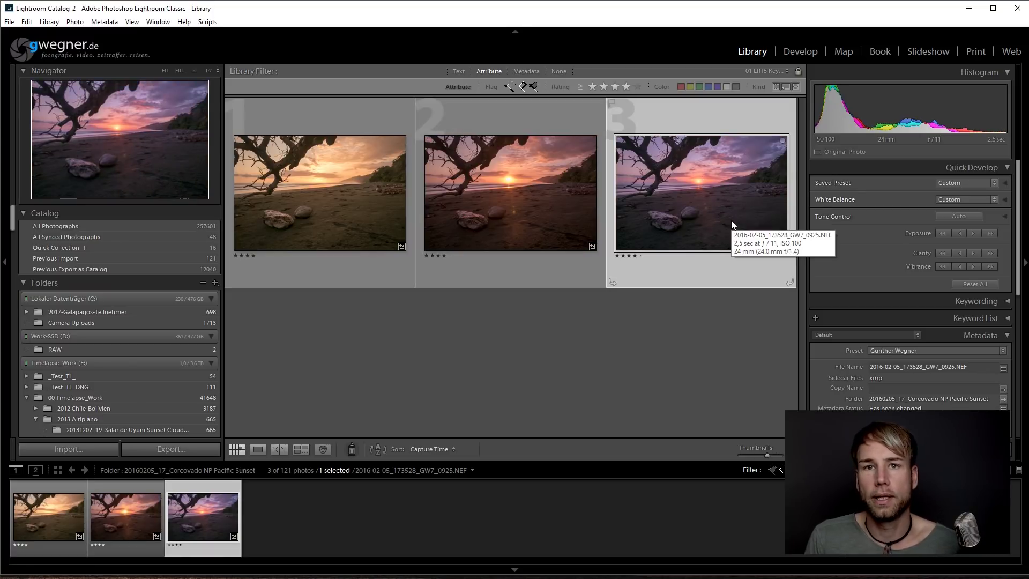
{"action": "left_click", "coordinate": [362, 190]}
Step: Select all three keyframes and save their metadata to files
{"action": "key", "text": "ctrl+a"}
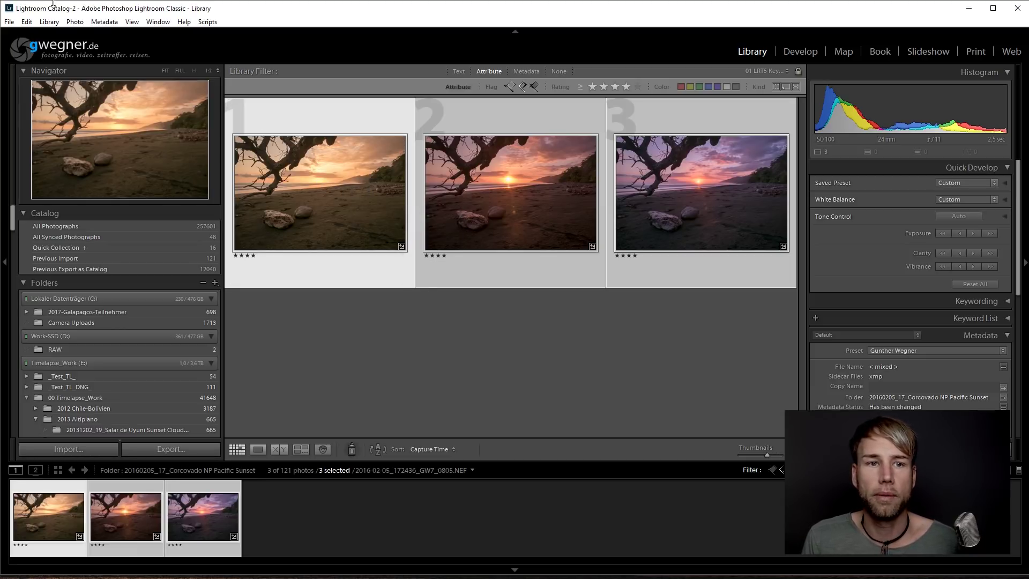
{"action": "left_click", "coordinate": [105, 22]}
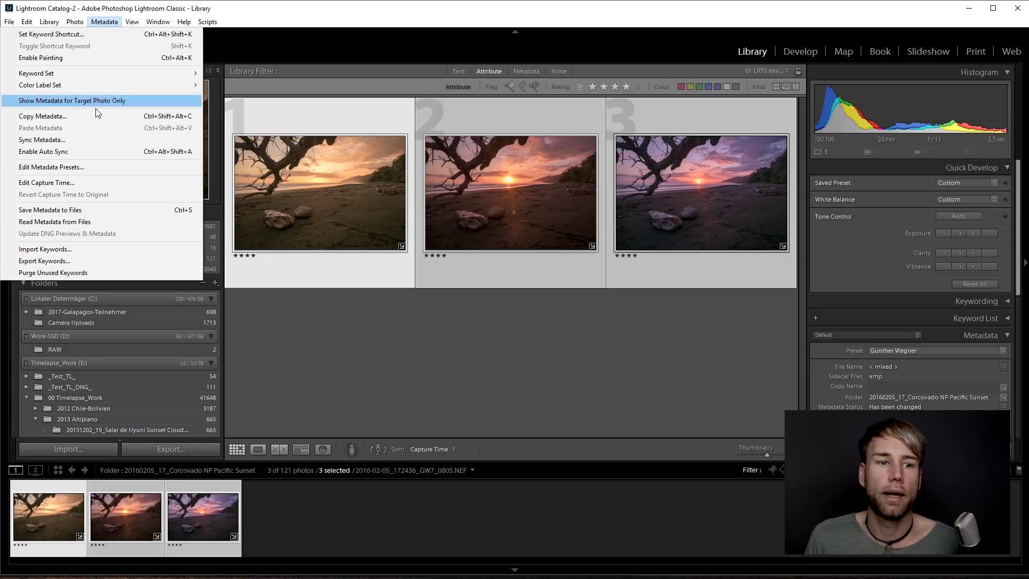
{"action": "left_click", "coordinate": [81, 210]}
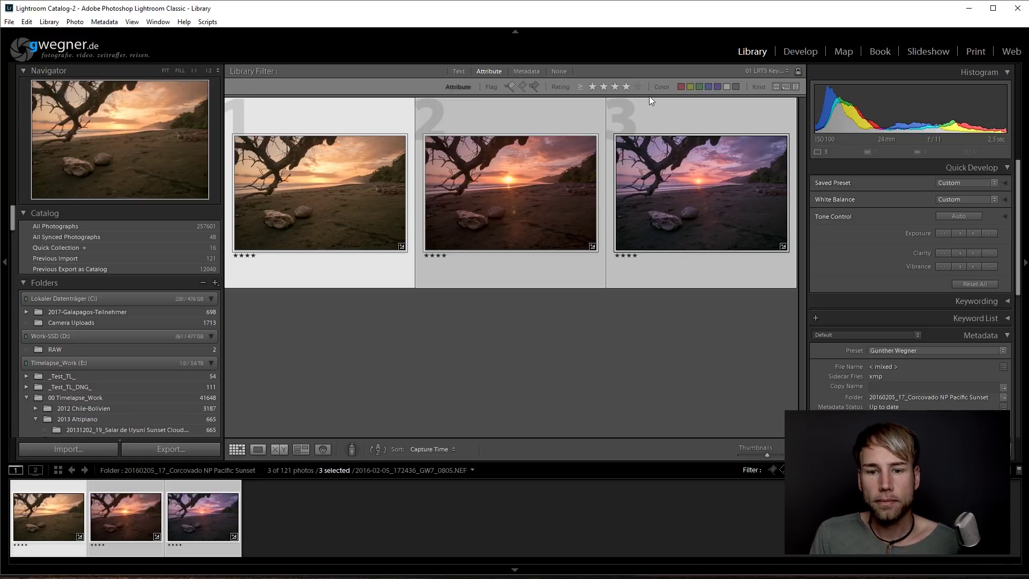
{"action": "key", "text": "alt+Tab"}
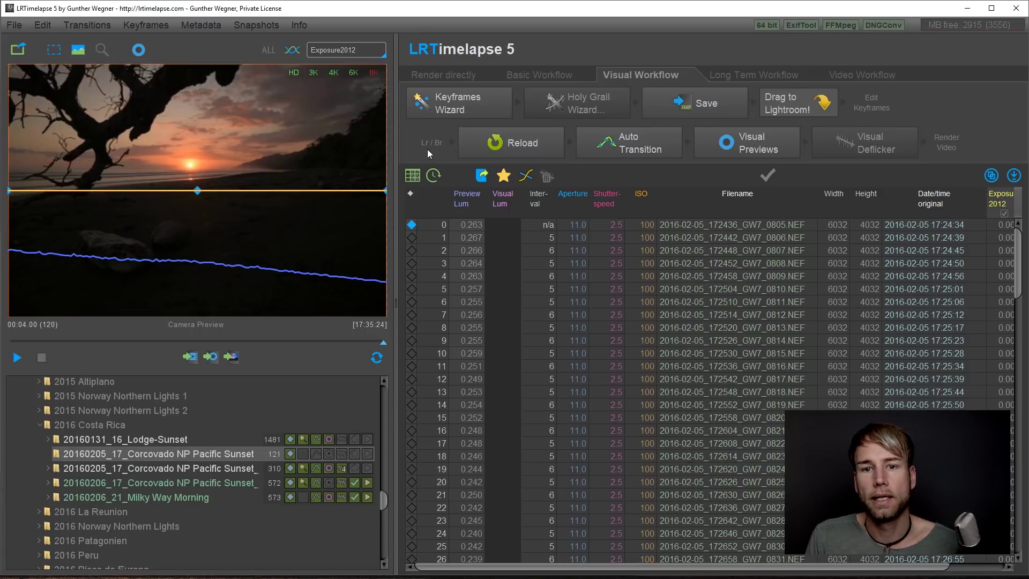
Step: Reload the Corcovado metadata so frame 0 shows Exposure 0.790, Temp 6842 and Highlights -72
{"action": "left_click", "coordinate": [497, 143]}
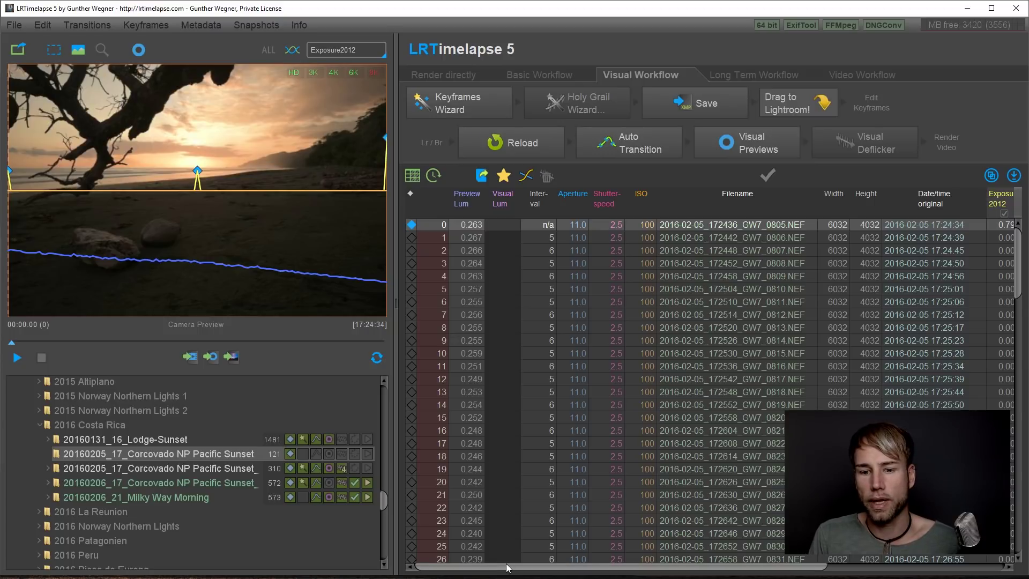
{"action": "left_click_drag", "start_coordinate": [506, 567], "coordinate": [669, 567]}
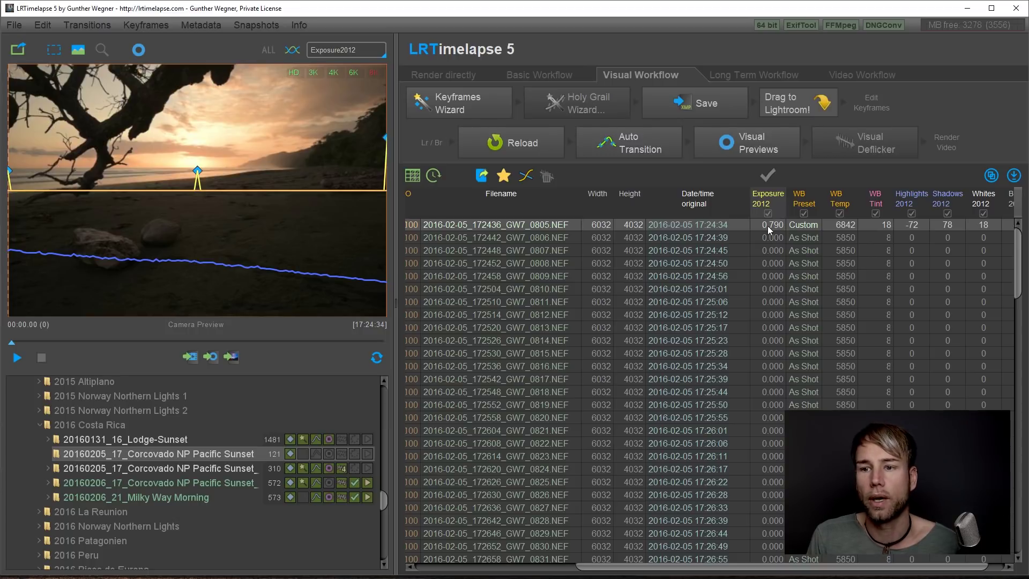
{"action": "left_click_drag", "start_coordinate": [768, 231], "coordinate": [777, 229]}
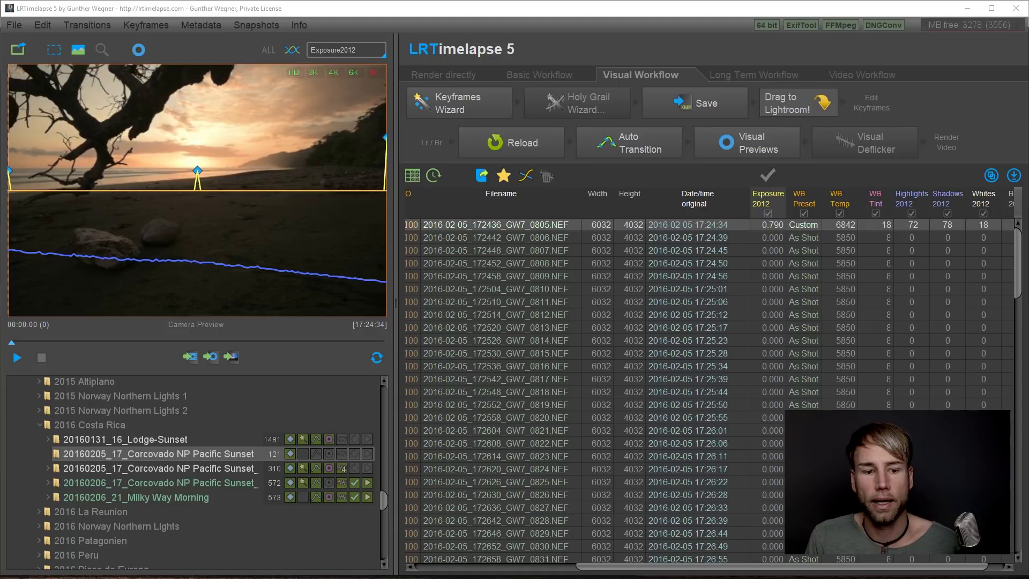
{"action": "left_click", "coordinate": [66, 557]}
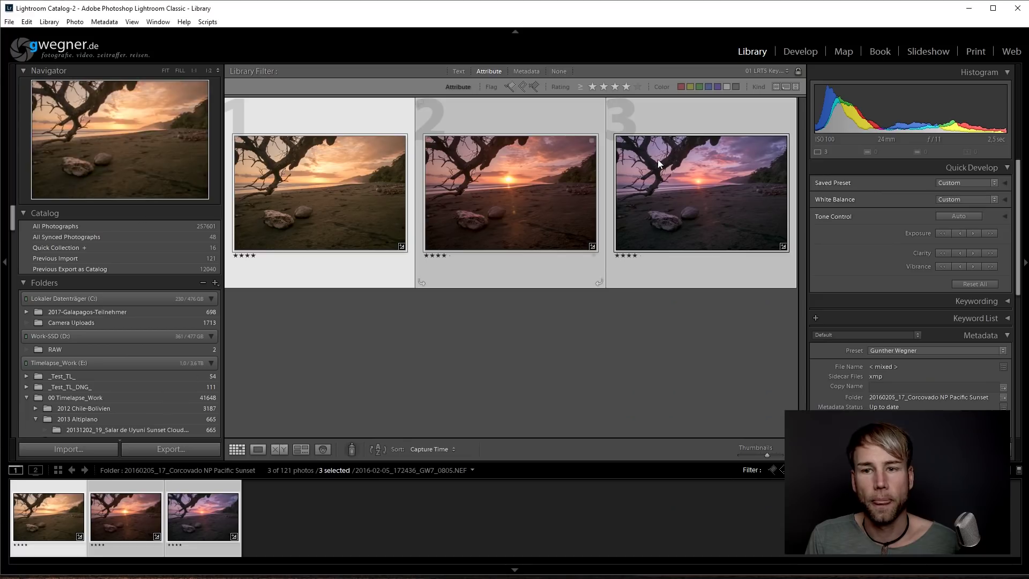
{"action": "left_click", "coordinate": [370, 105]}
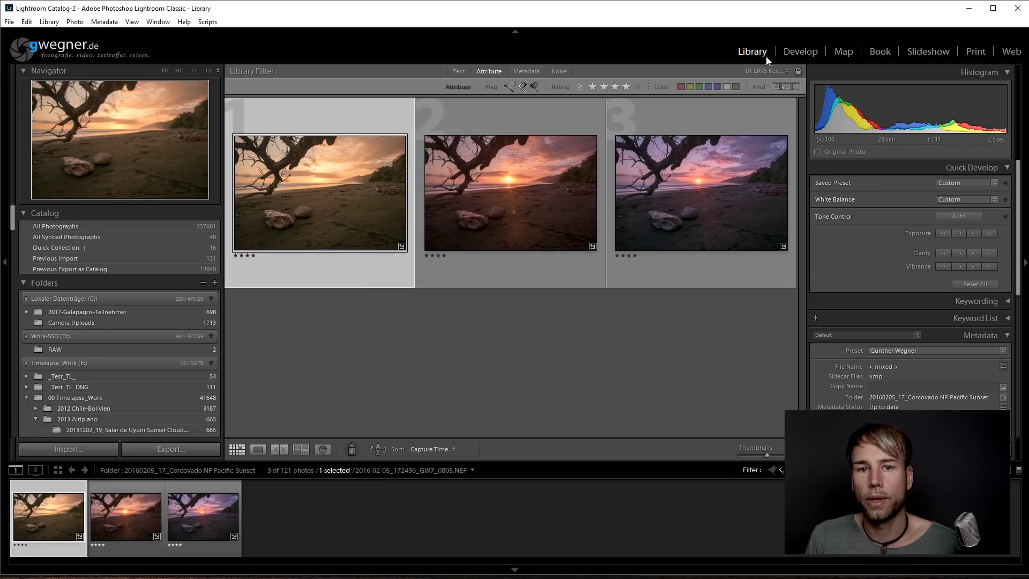
{"action": "left_click", "coordinate": [802, 54]}
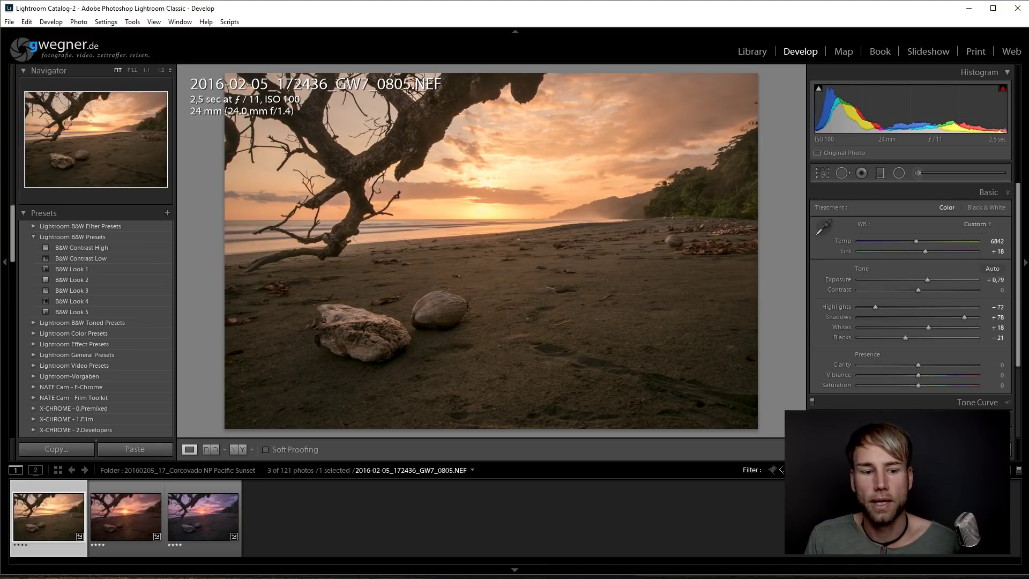
{"action": "key", "text": "alt+Tab"}
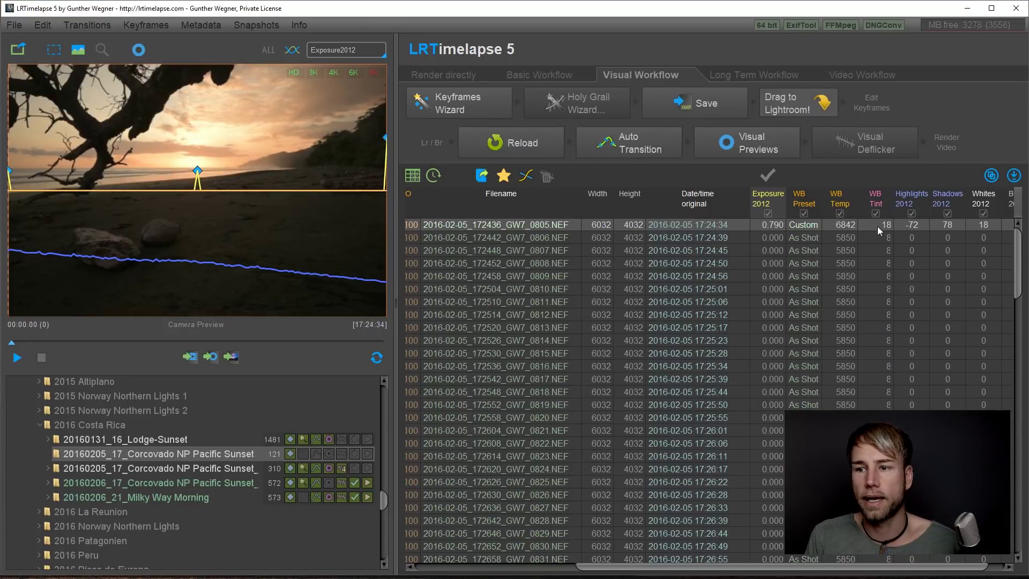
Step: Auto Transition the keyframe edits so Exposure eases from 0.790 and Temp from 6842
{"action": "left_click_drag", "start_coordinate": [659, 569], "coordinate": [675, 569]}
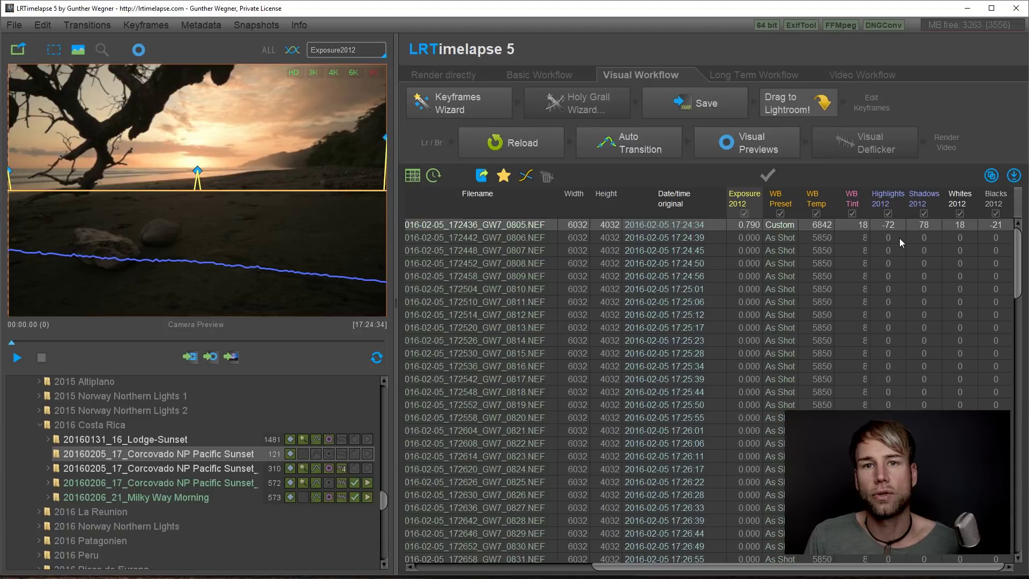
{"action": "left_click", "coordinate": [634, 148]}
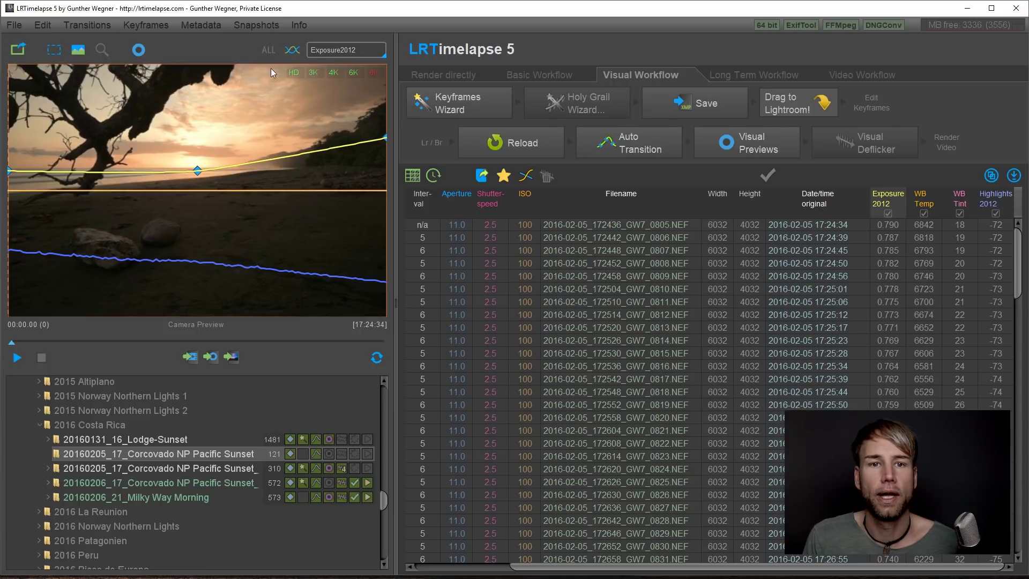
{"action": "left_click", "coordinate": [269, 50]}
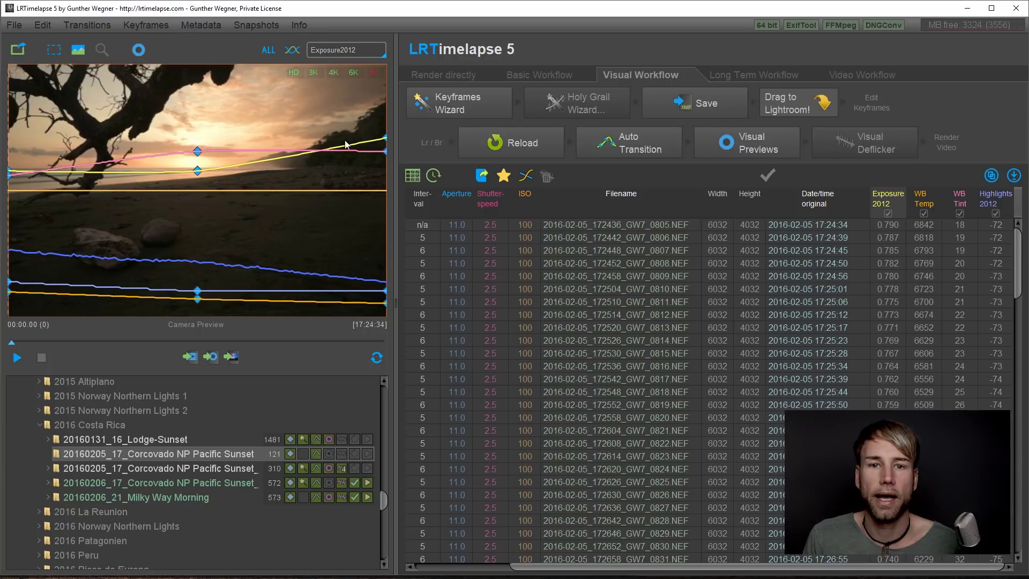
{"action": "left_click", "coordinate": [270, 49]}
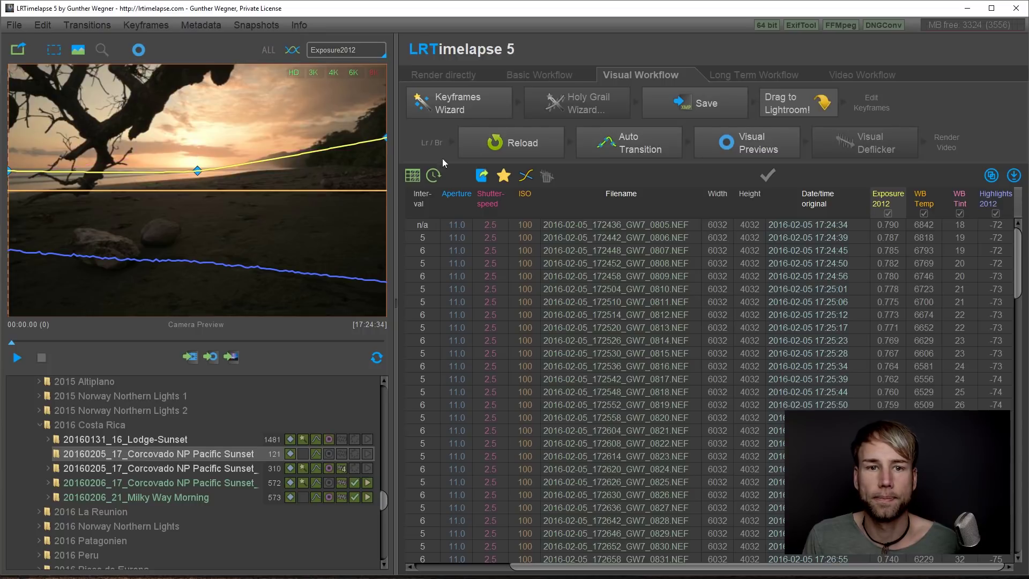
Step: Render visual previews of the whole sequence and bring up the Visual Deflicker panel
{"action": "left_click", "coordinate": [755, 141]}
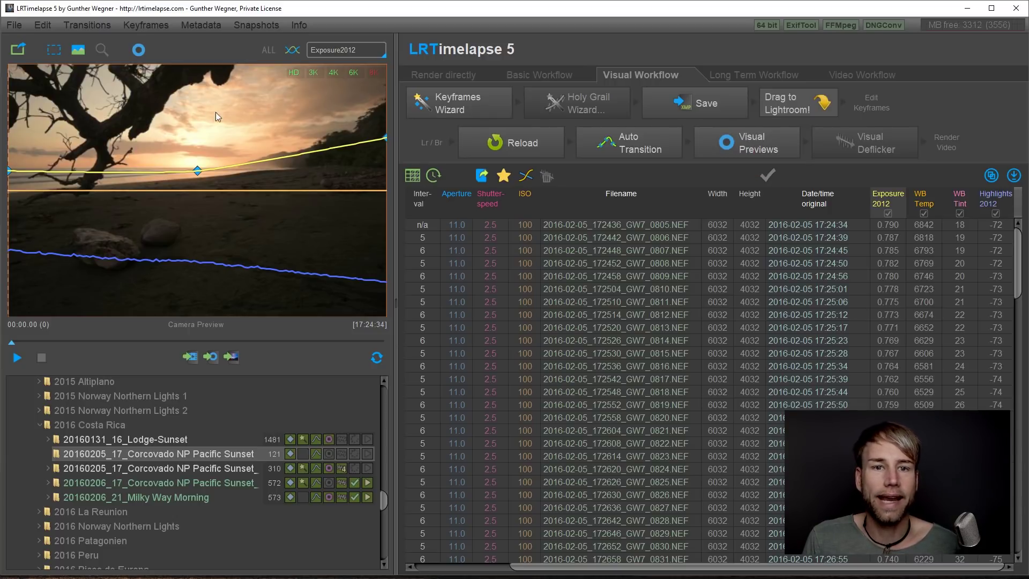
{"action": "left_click", "coordinate": [749, 149]}
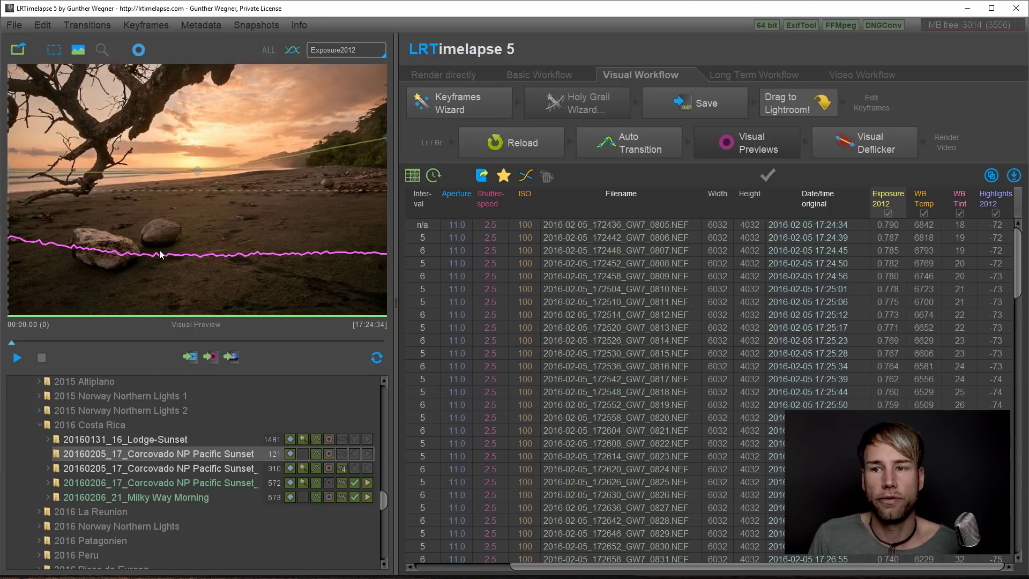
{"action": "left_click", "coordinate": [852, 150]}
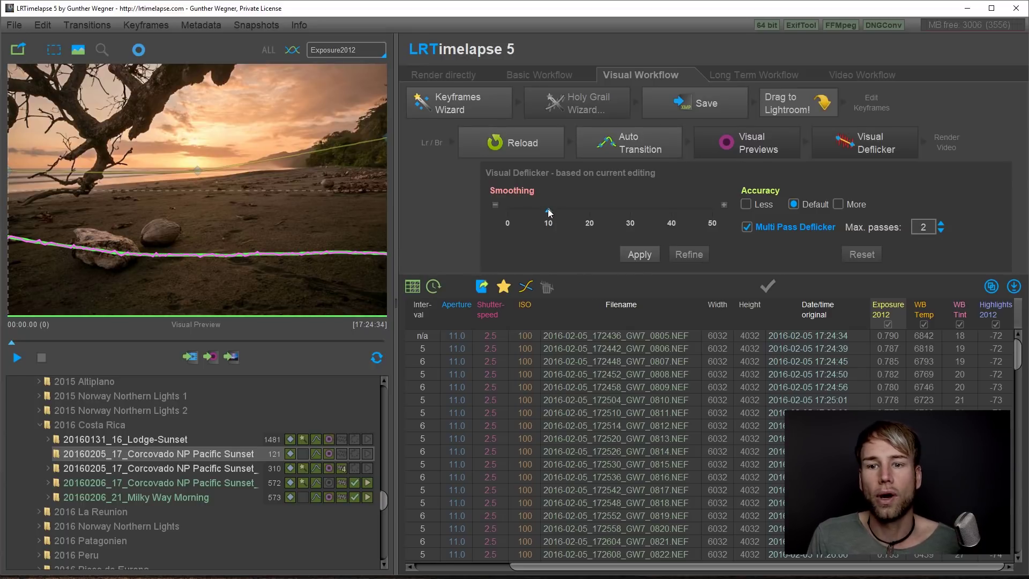
Step: Apply the visual deflicker with Smoothing raised to about 25
{"action": "left_click_drag", "start_coordinate": [549, 212], "coordinate": [610, 224]}
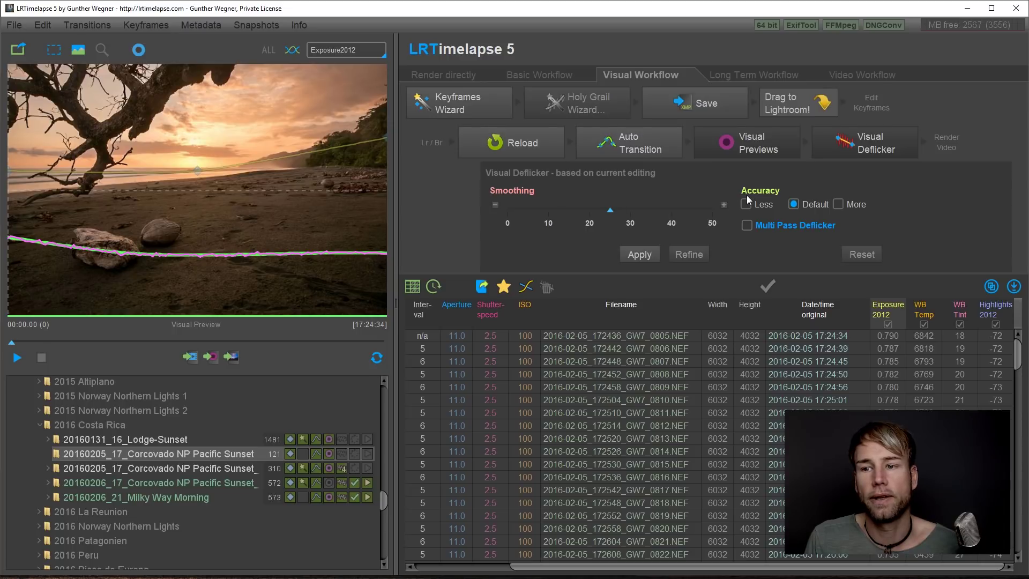
{"action": "left_click", "coordinate": [641, 255]}
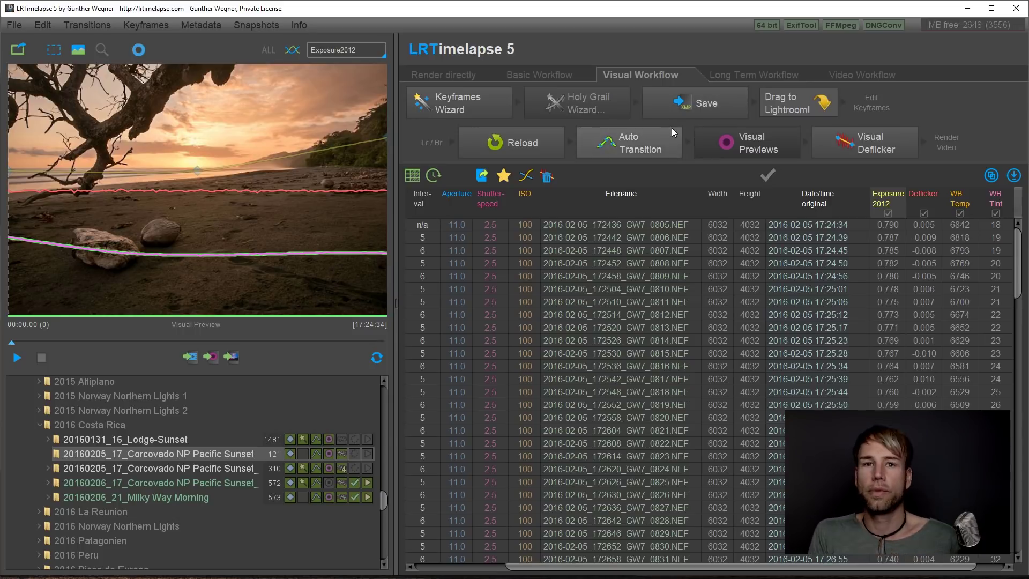
Step: Refine the deflicker values in another pass and play back the smoothed preview
{"action": "left_click", "coordinate": [895, 152]}
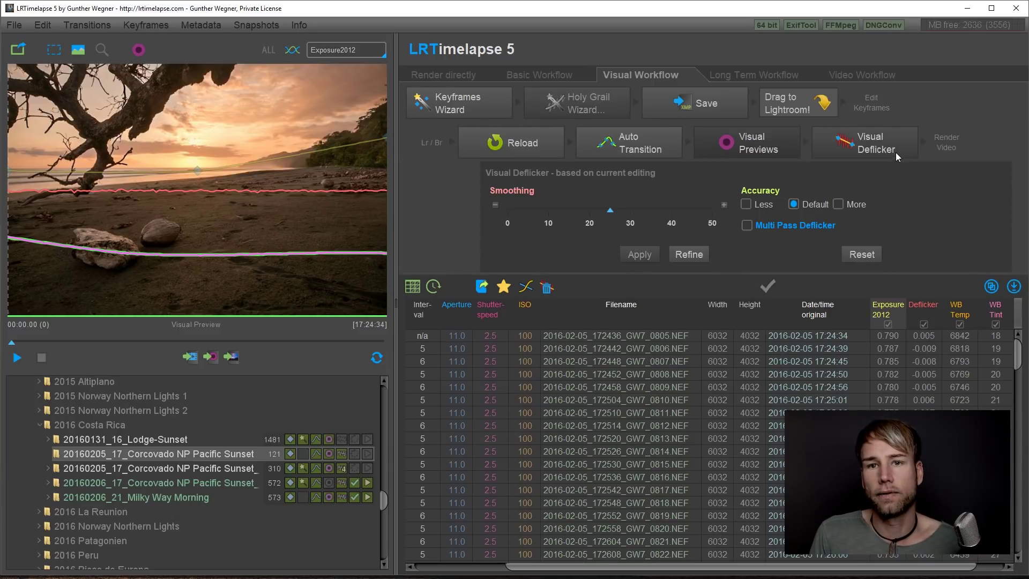
{"action": "left_click", "coordinate": [690, 254]}
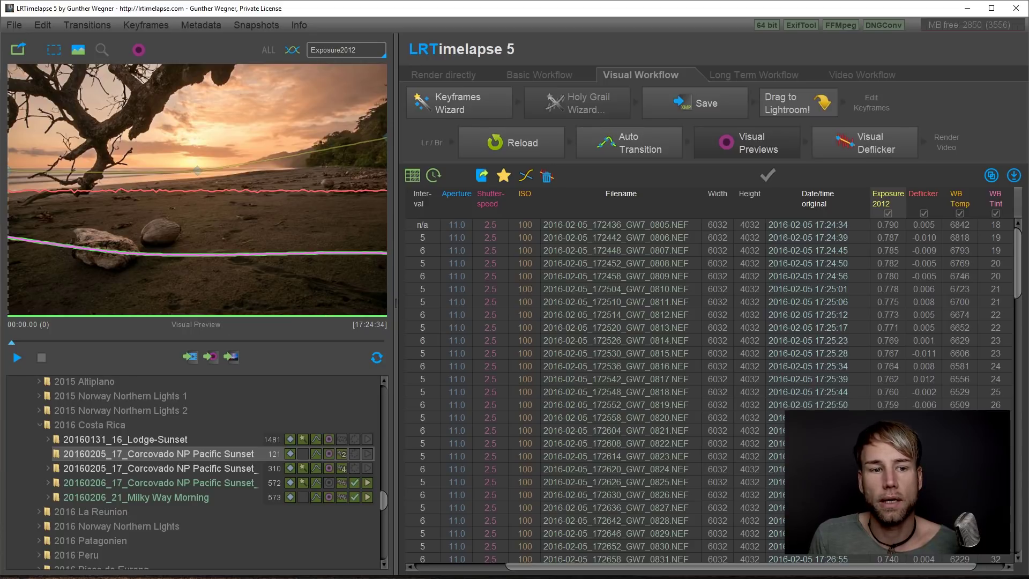
{"action": "left_click", "coordinate": [17, 358]}
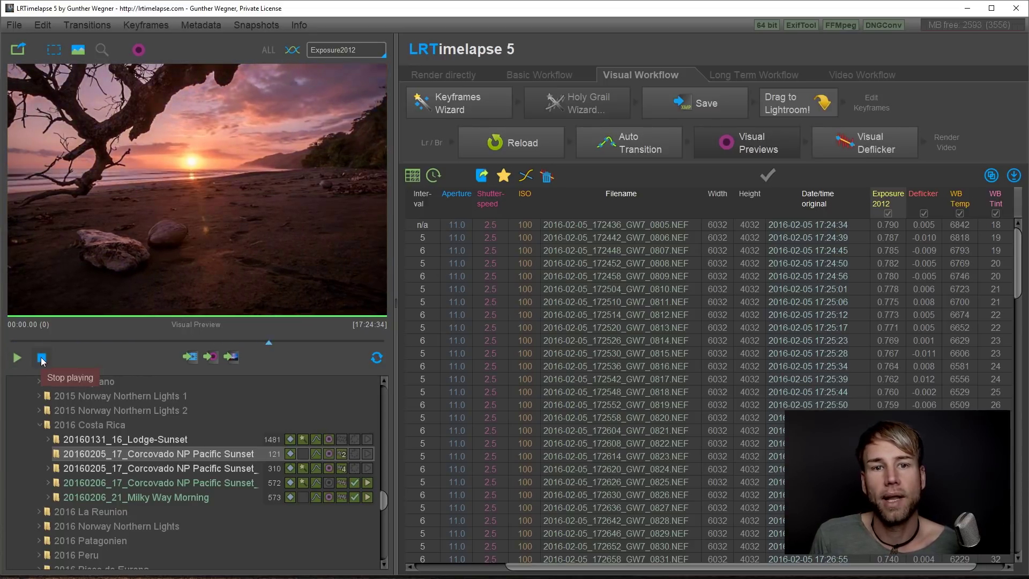
{"action": "left_click", "coordinate": [41, 358]}
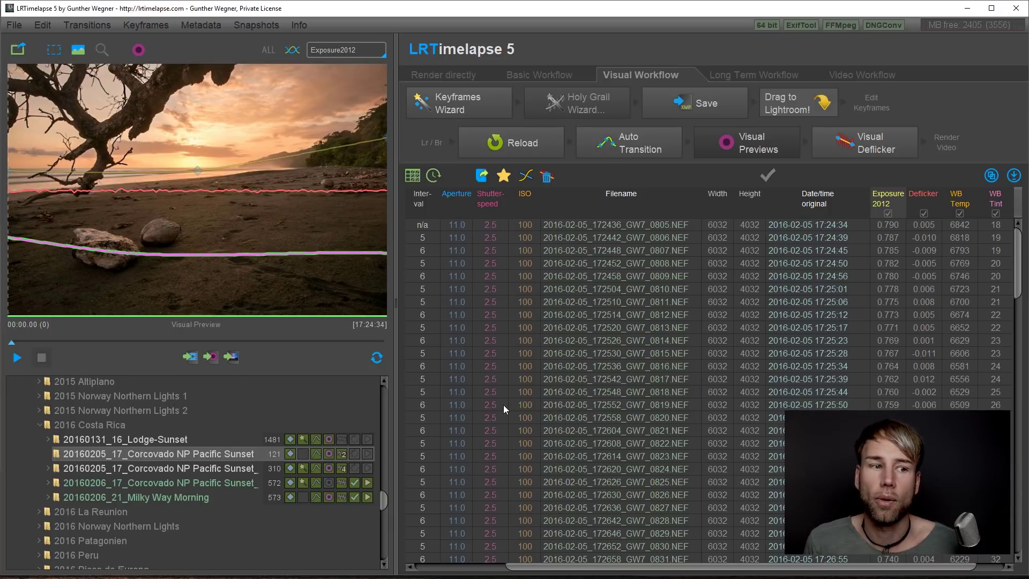
Step: Return to Lightroom and compare the three keyframes side by side in Survey view
{"action": "key", "text": "alt+Tab"}
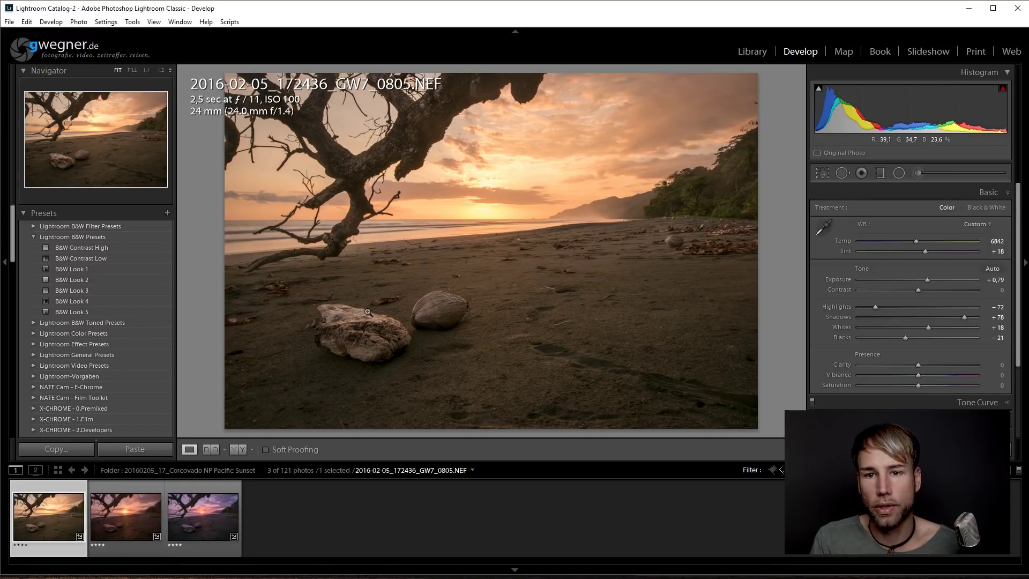
{"action": "key", "text": "n"}
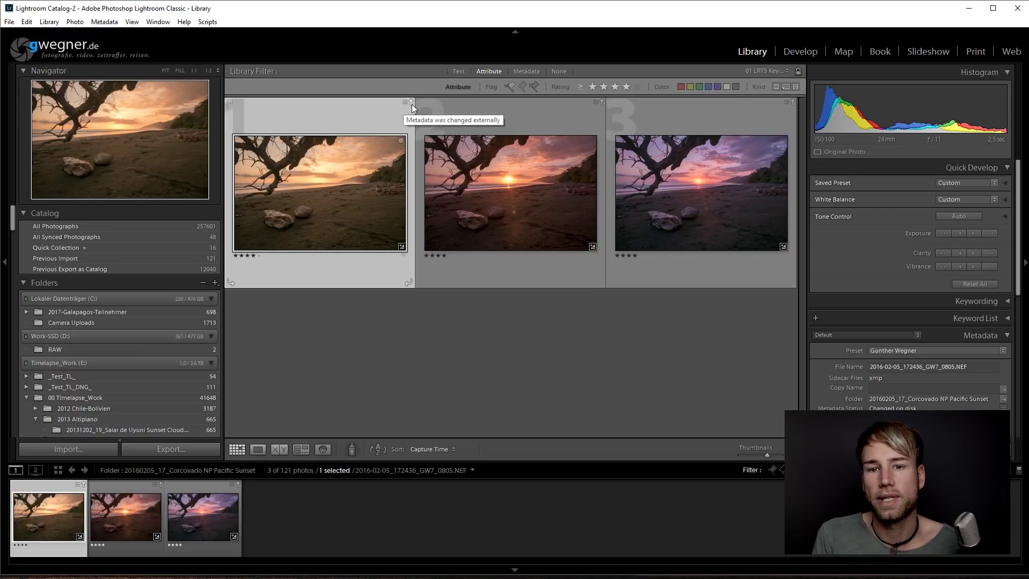
{"action": "left_click", "coordinate": [986, 470]}
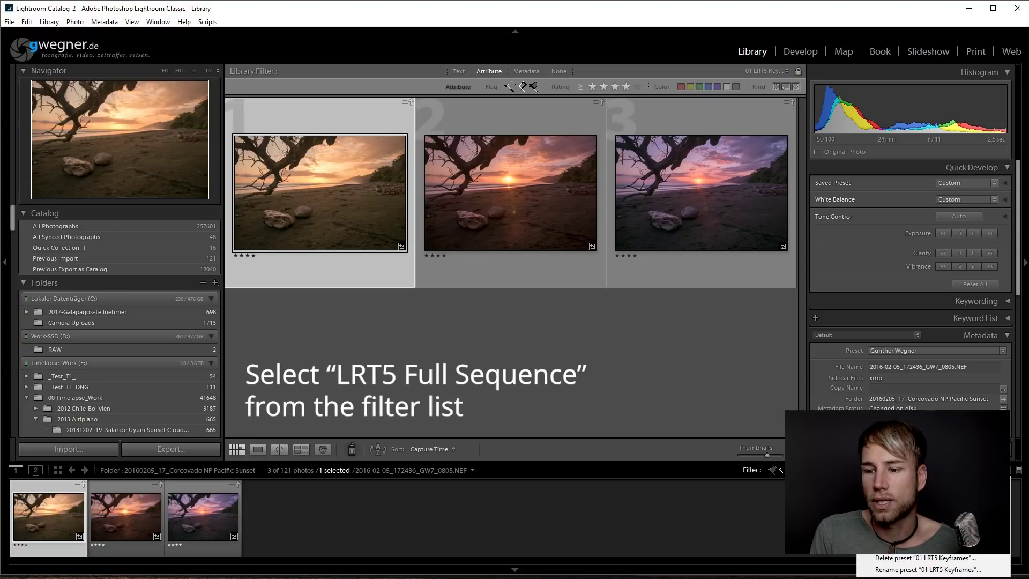
Step: Show all 121 photos with the LRT5 Full Sequence filter and read their metadata from files
{"action": "left_click", "coordinate": [911, 493]}
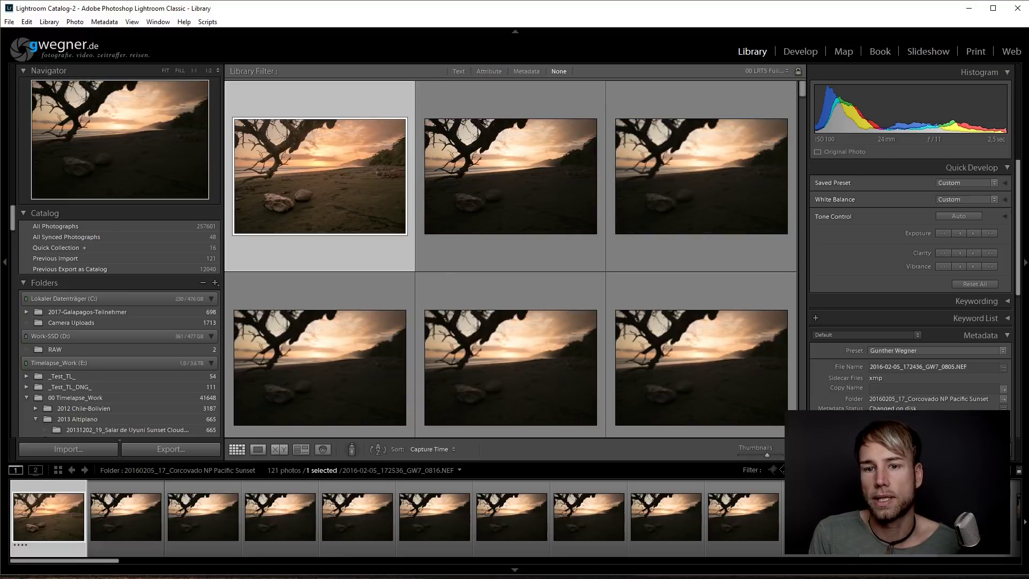
{"action": "key", "text": "ctrl+a"}
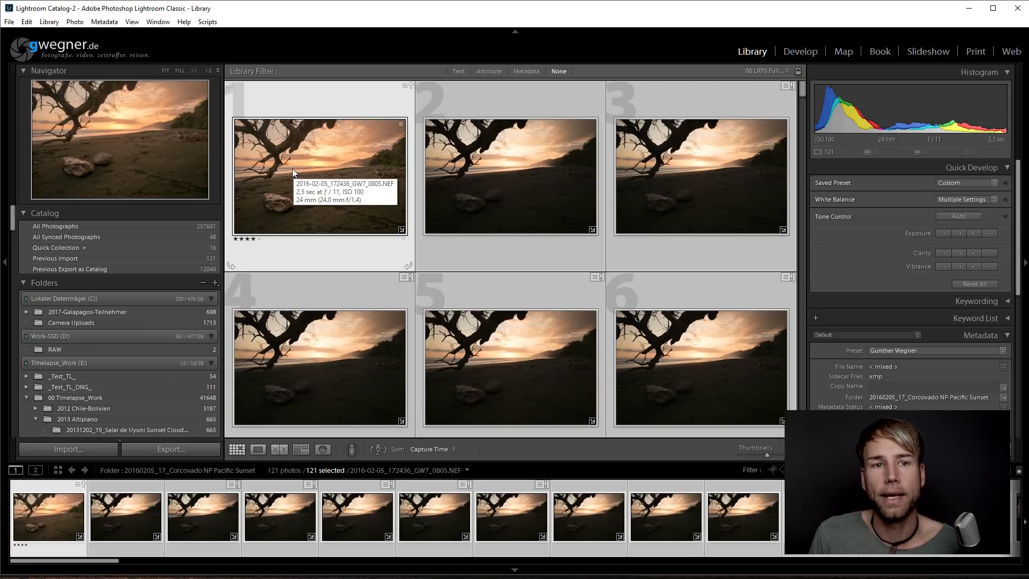
{"action": "left_click", "coordinate": [99, 24]}
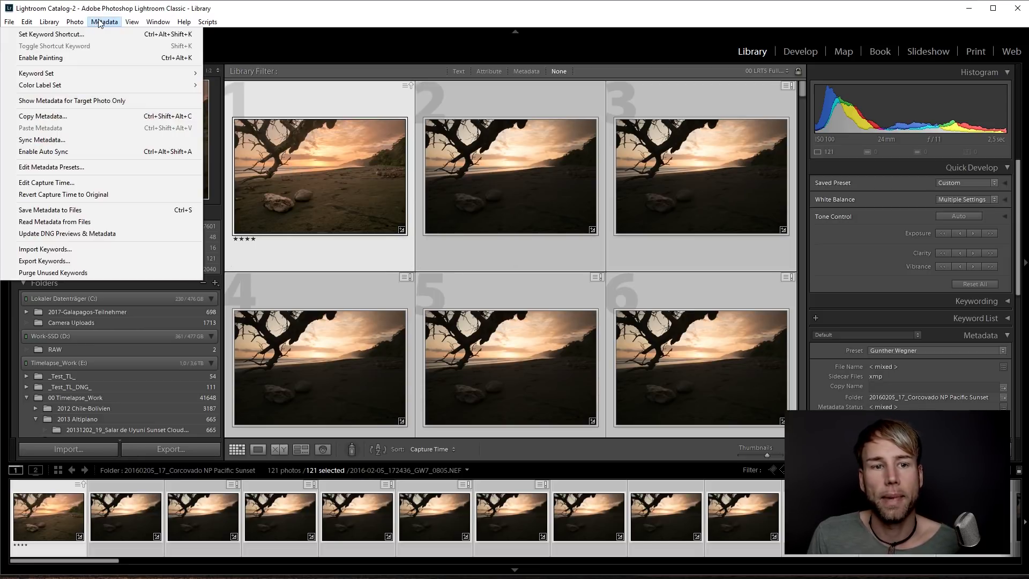
{"action": "left_click", "coordinate": [86, 222]}
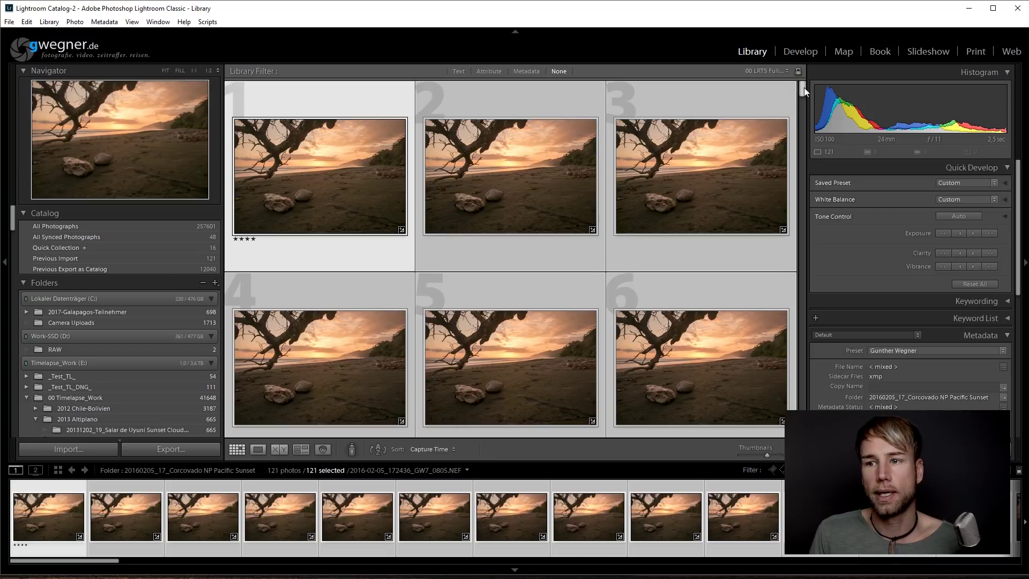
{"action": "left_click_drag", "start_coordinate": [801, 92], "coordinate": [802, 432]}
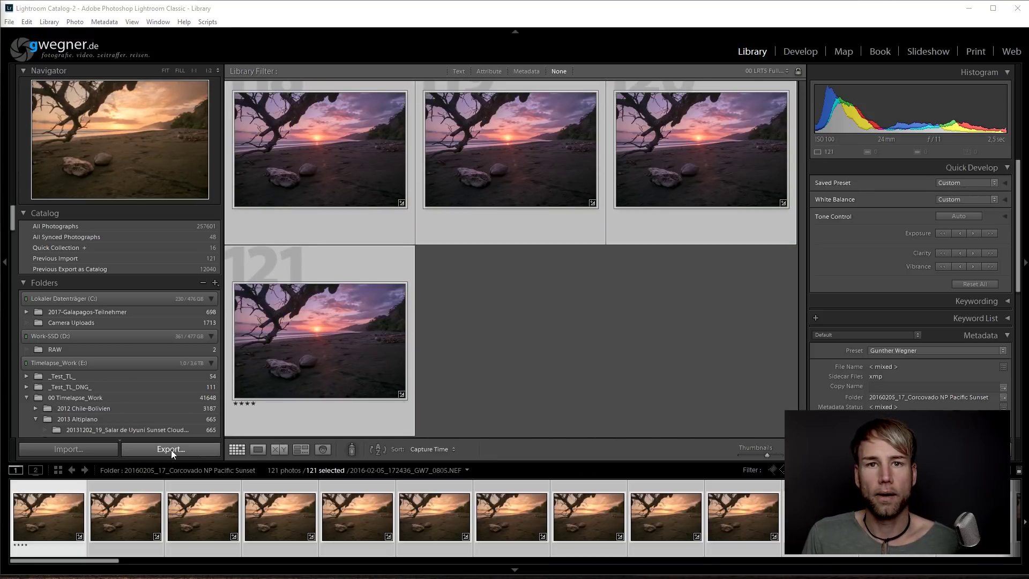
Step: Export the 121 photos with the LRT (JPG, 4K) preset into F:\Costa Rica
{"action": "left_click", "coordinate": [171, 449]}
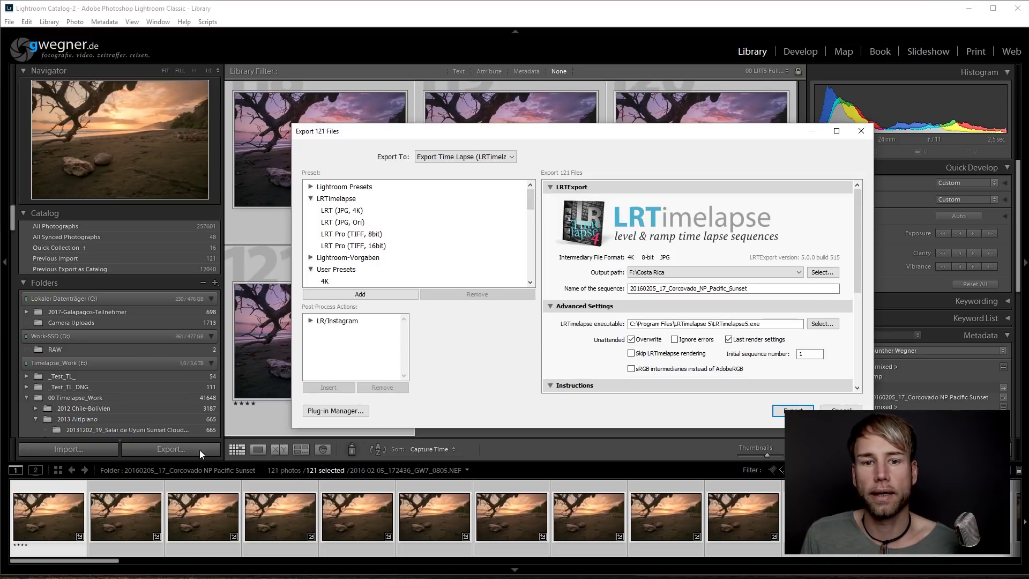
{"action": "left_click", "coordinate": [352, 212]}
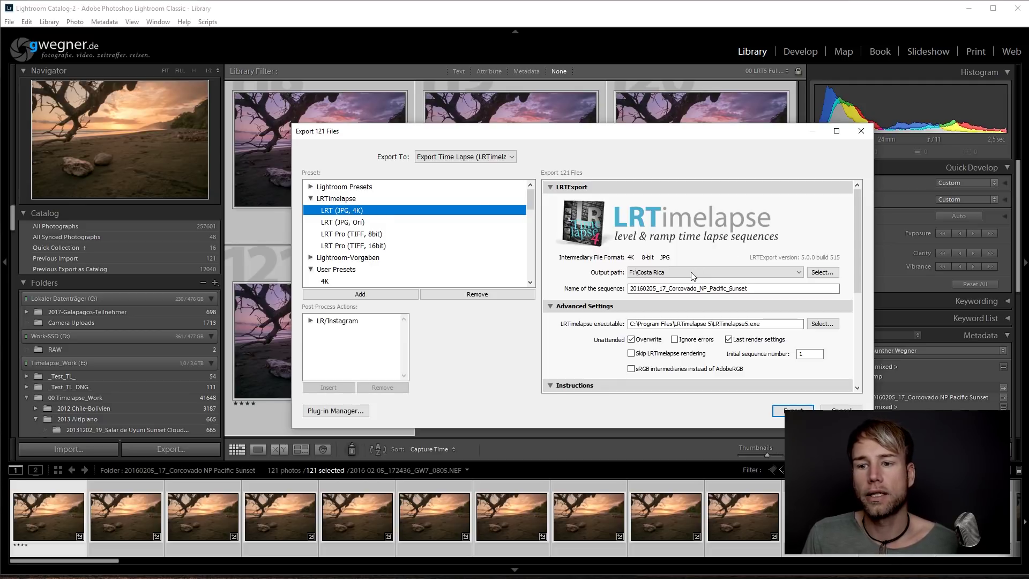
{"action": "left_click", "coordinate": [823, 274]}
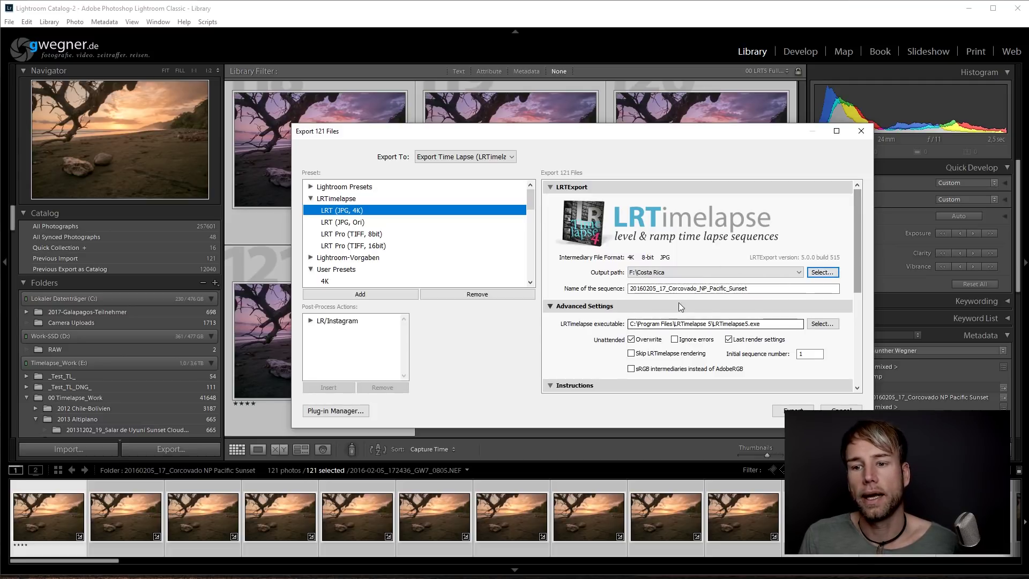
{"action": "double_click", "coordinate": [751, 288]}
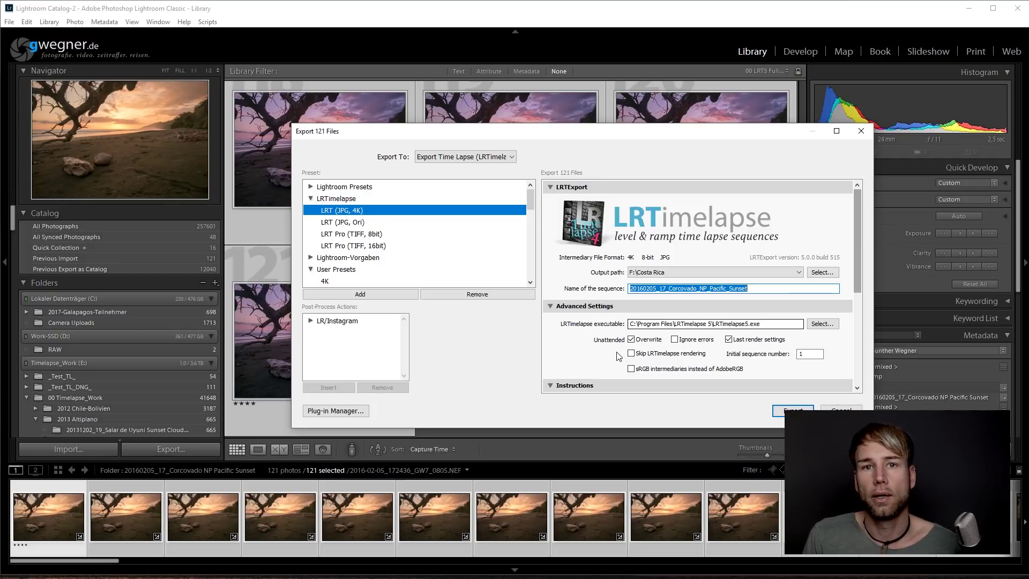
{"action": "left_click", "coordinate": [793, 410]}
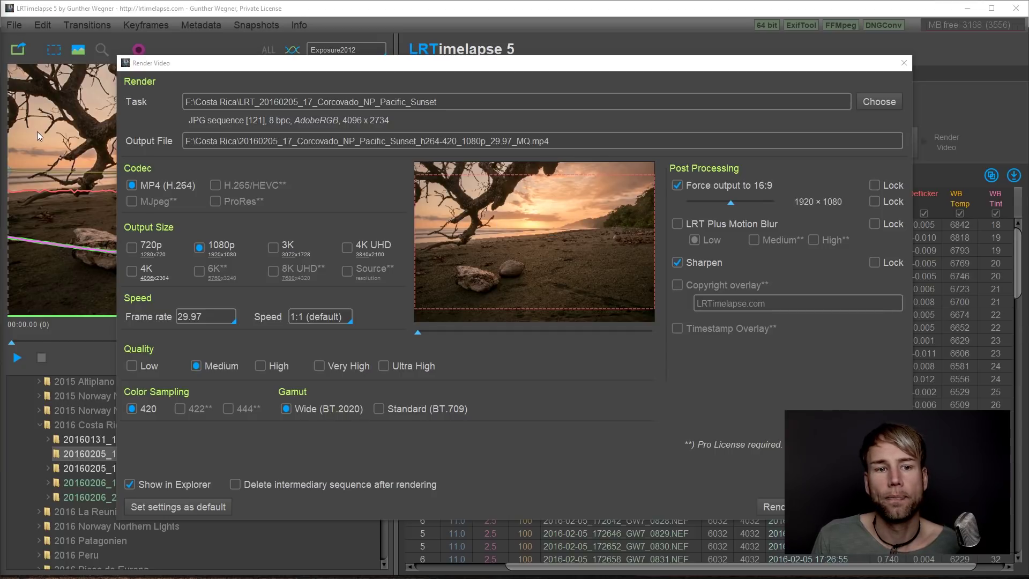
Step: Scrub the render dialog's preview through later frames and back to the first frame
{"action": "left_click", "coordinate": [445, 332]}
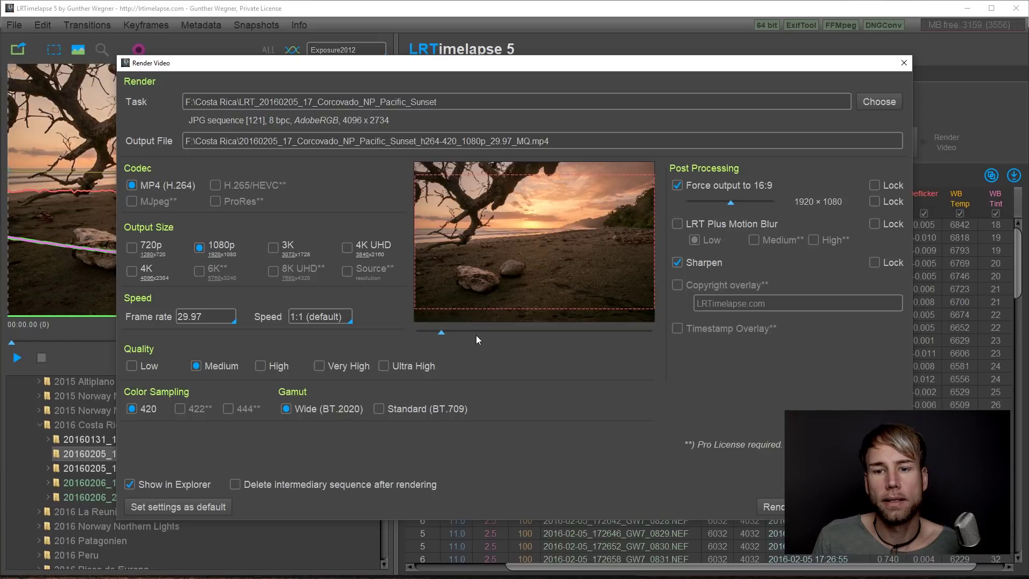
{"action": "left_click", "coordinate": [475, 332]}
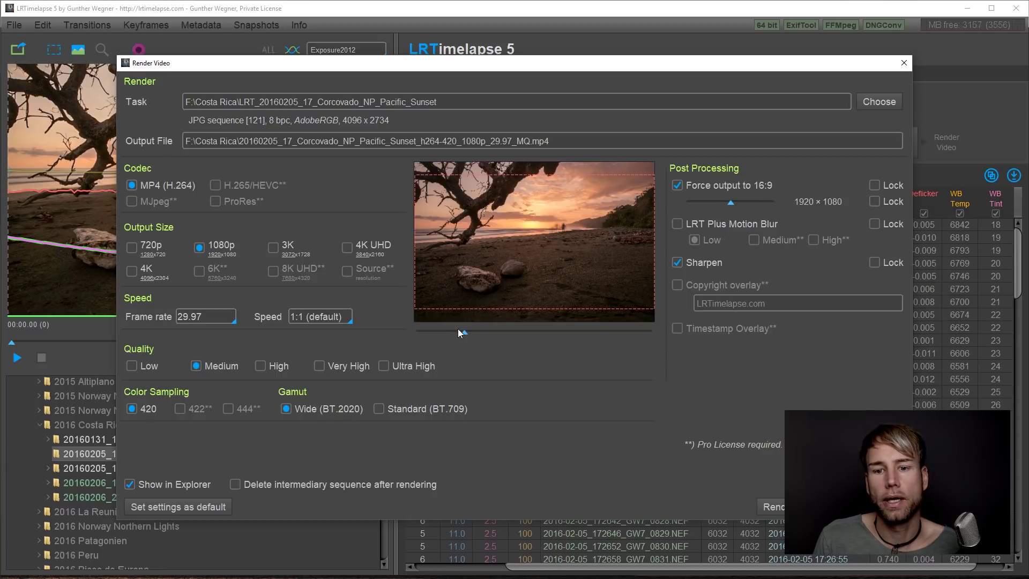
{"action": "left_click", "coordinate": [508, 332]}
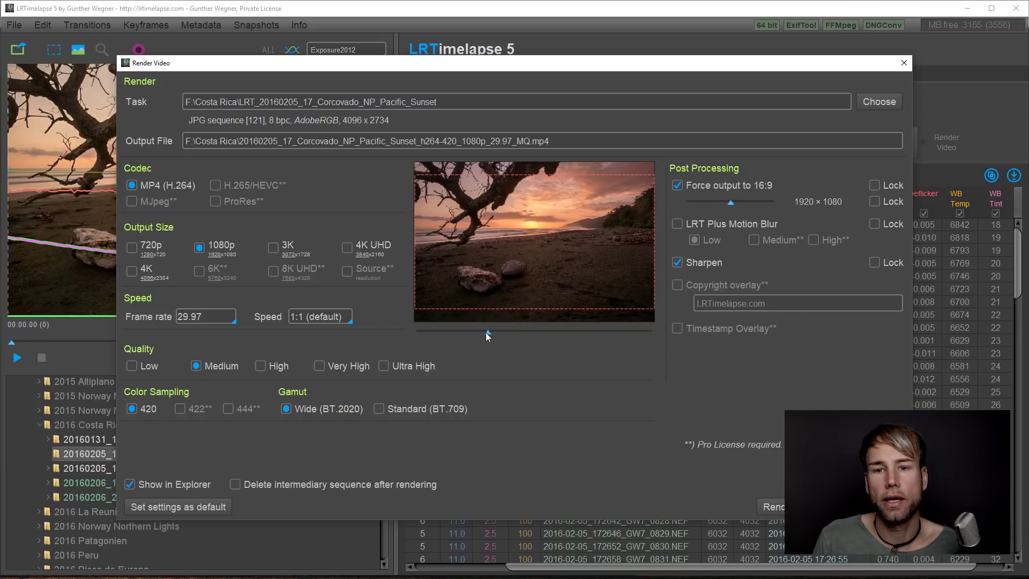
{"action": "left_click_drag", "start_coordinate": [485, 332], "coordinate": [378, 331]}
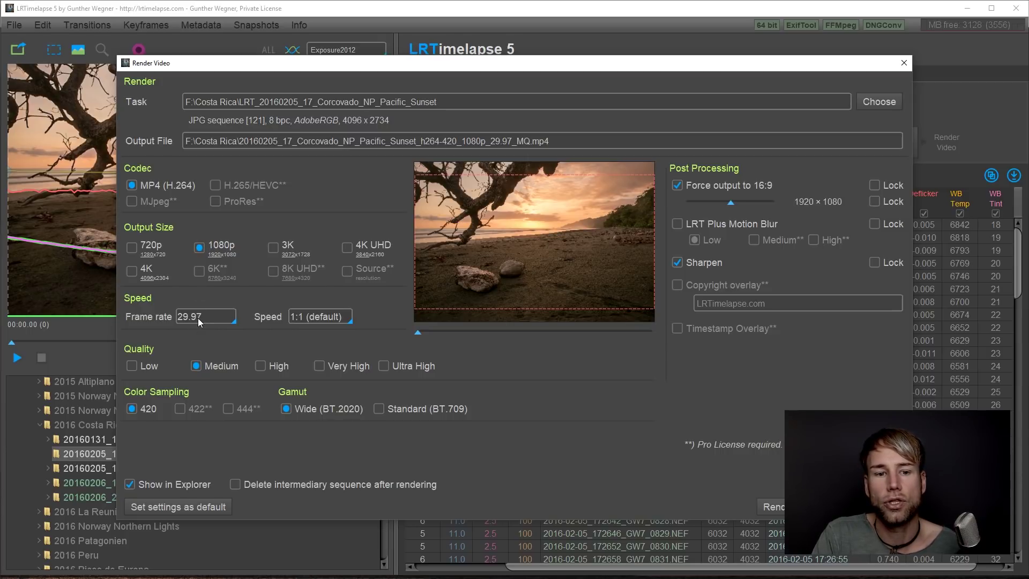
Step: Set render quality to High so the file name ends in _h264-420_1080p_29.97_HQ.mp4
{"action": "left_click", "coordinate": [261, 366]}
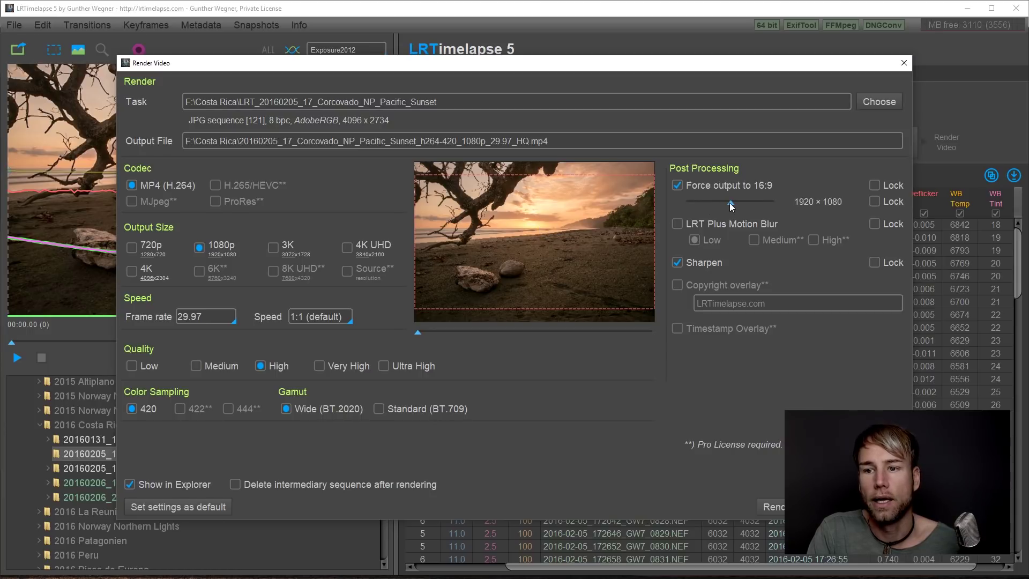
Step: Re-apply Force output to 16:9, shift the crop upward, and enable LRT Plus Motion Blur (Low)
{"action": "left_click", "coordinate": [678, 185]}
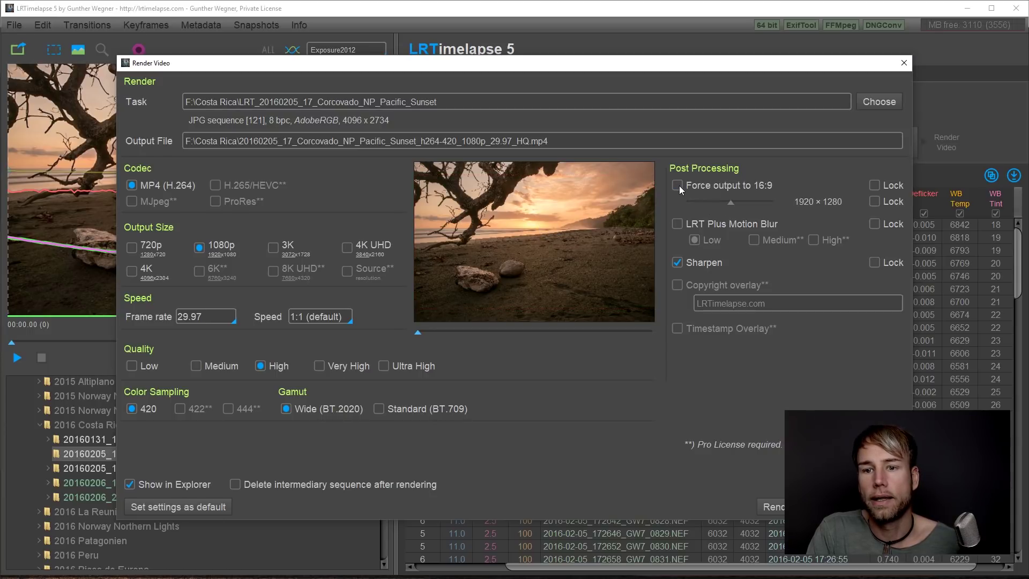
{"action": "left_click", "coordinate": [678, 186]}
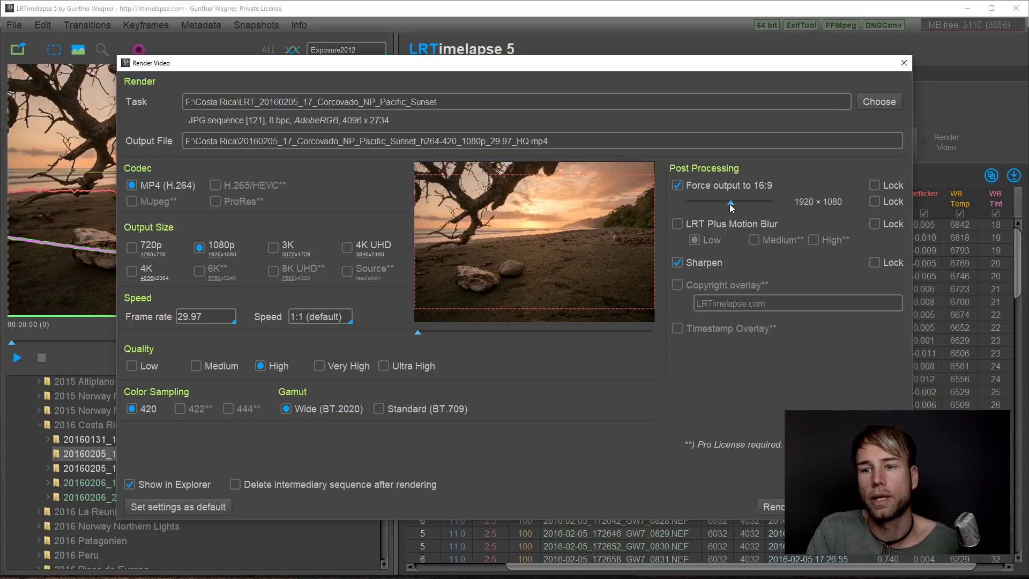
{"action": "left_click_drag", "start_coordinate": [730, 203], "coordinate": [697, 204]}
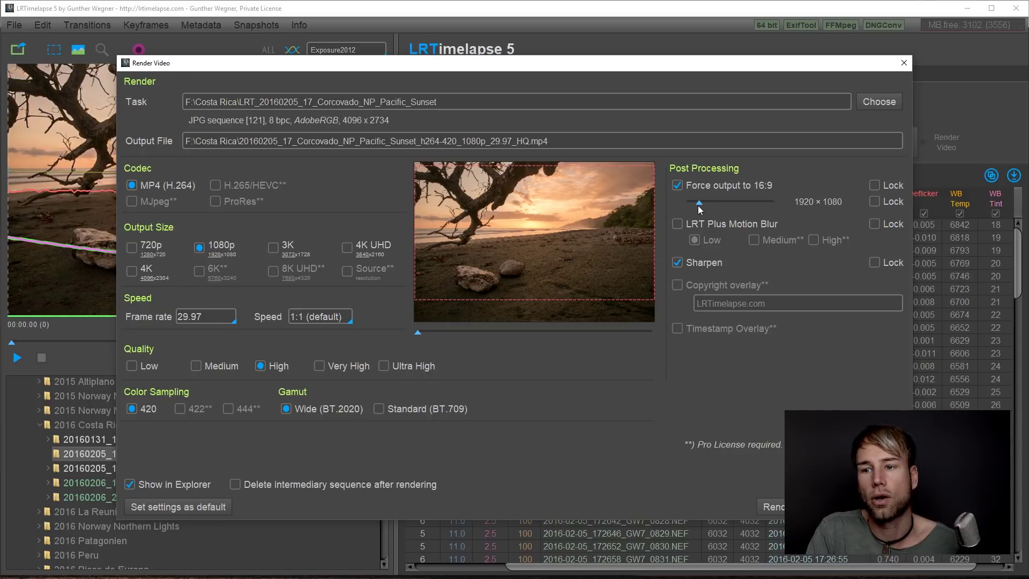
{"action": "left_click", "coordinate": [679, 226]}
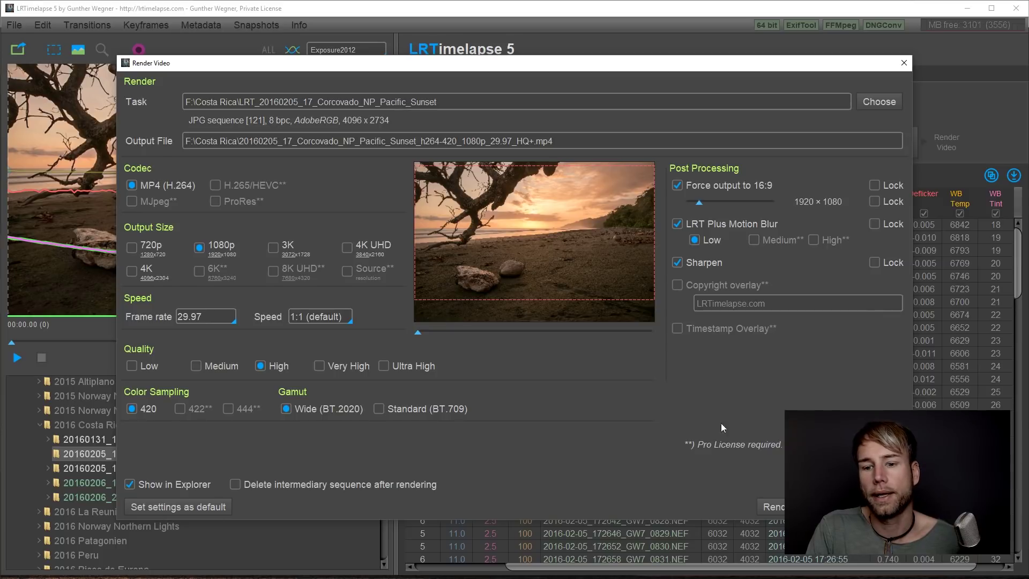
Step: Render the video, then play the new Corcovado sunset 1080p 29.97 fps MP4 from F:\Costa Rica
{"action": "left_click", "coordinate": [767, 509]}
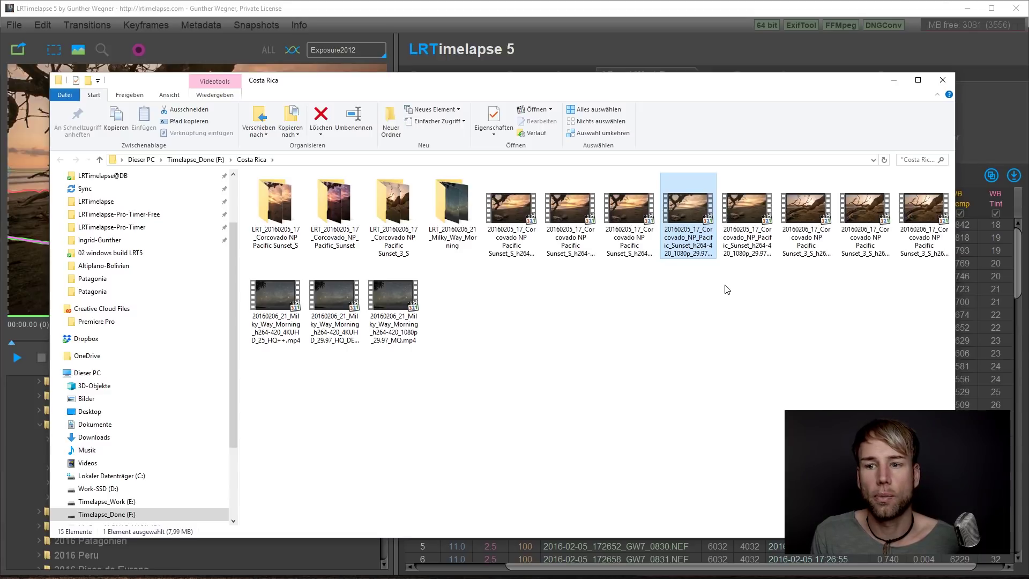
{"action": "double_click", "coordinate": [686, 205]}
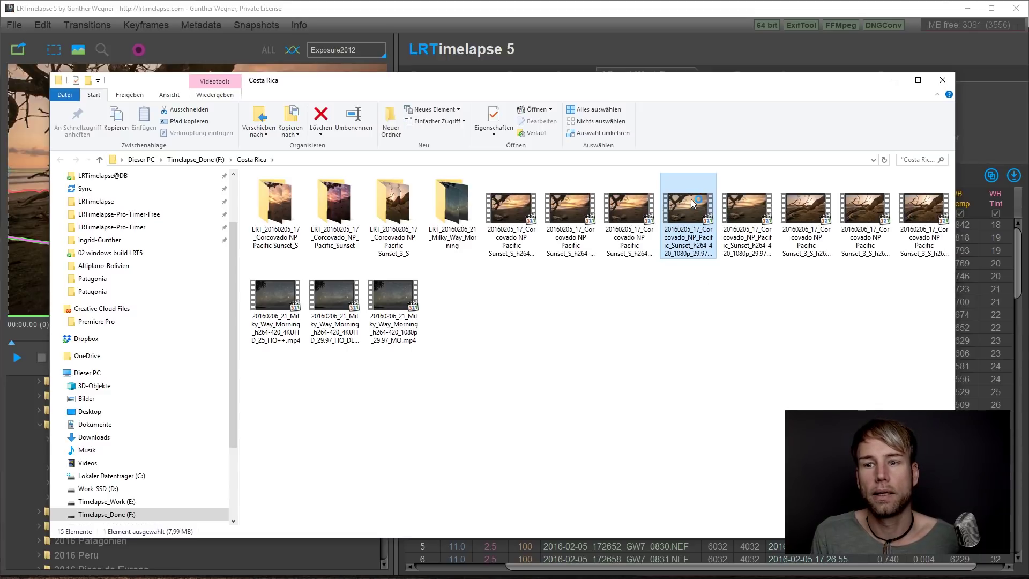